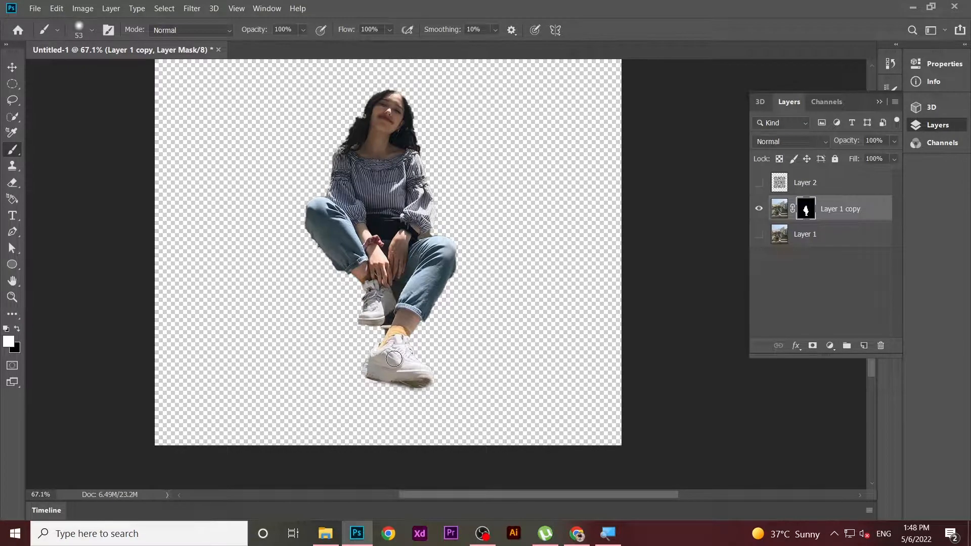
# Show Layer 1 and apply the layer mask on Layer 1 copy.
pyautogui.click(759, 235)
pyautogui.scroll(2, 502, 293)
pyautogui.rightClick(806, 209)
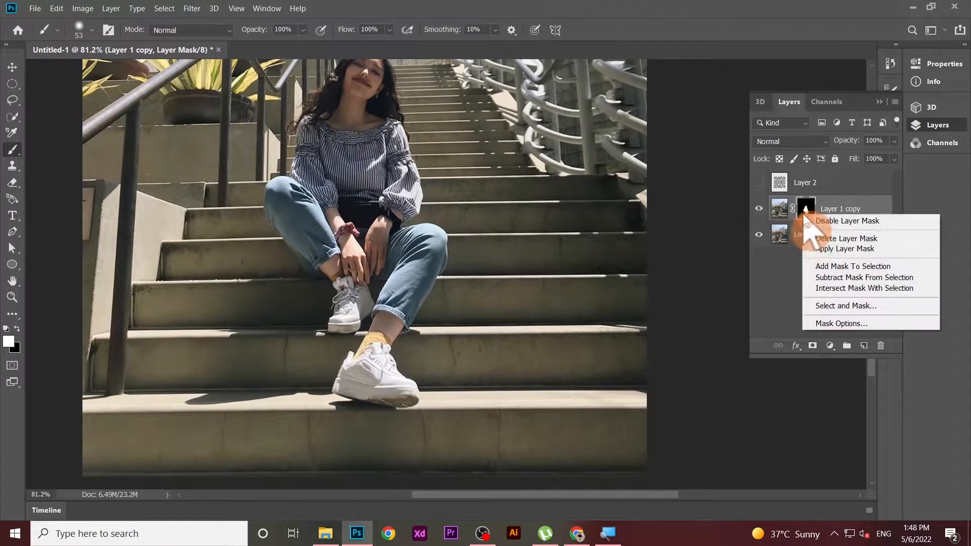
pyautogui.click(822, 248)
pyautogui.scroll(1, 556, 251)
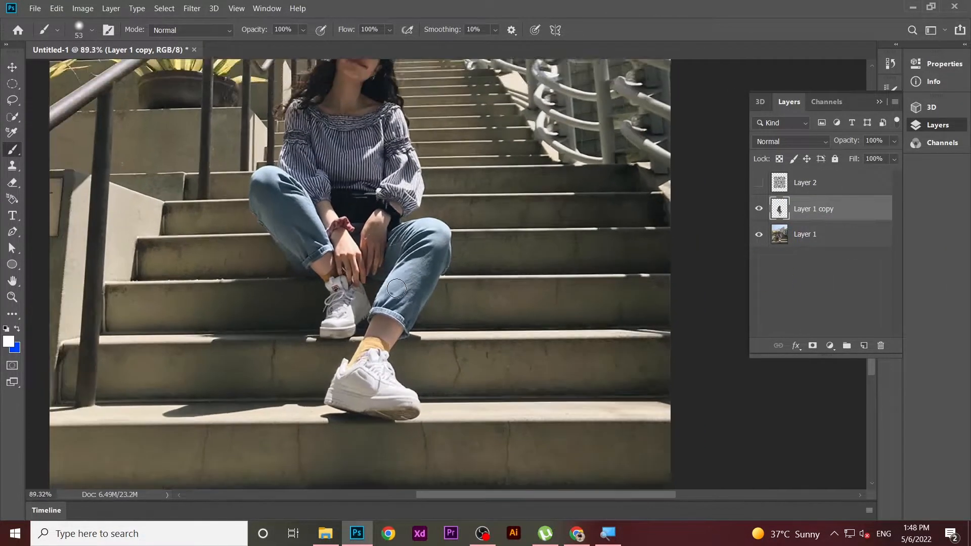
# Show Layer 2 and cut its entire tile pattern to the clipboard, leaving the layer empty and selected.
pyautogui.scroll(-2, 398, 349)
pyautogui.click(759, 184)
pyautogui.click(804, 183)
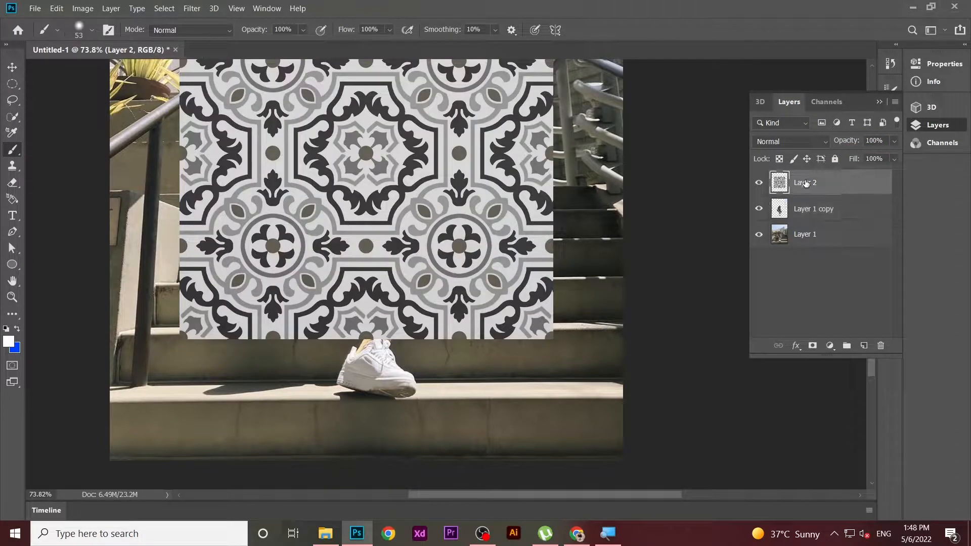
pyautogui.hotkey('ctrl', 'a')
pyautogui.hotkey('ctrl', 'x')
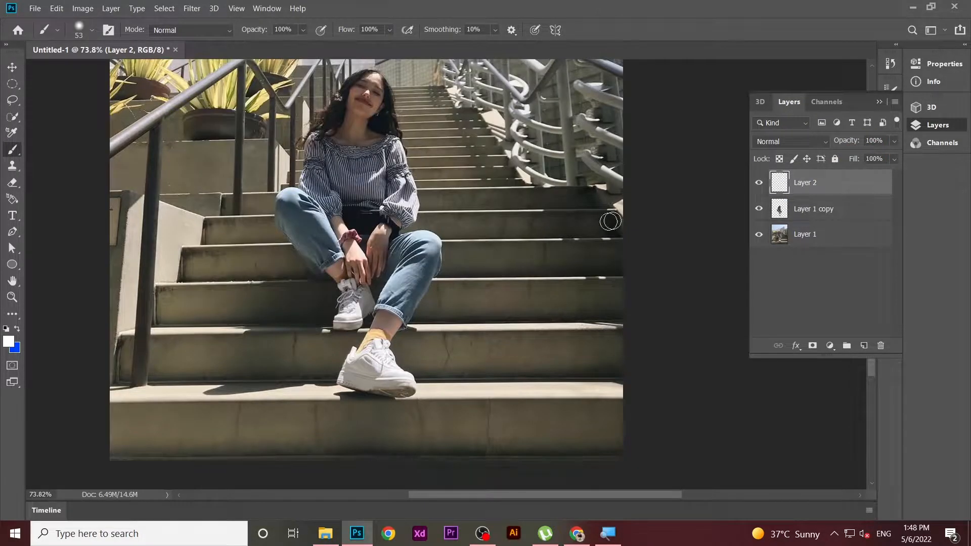
# Start the Vanishing Point filter and define a four-corner perspective plane over the front face of the lowest step.
pyautogui.click(192, 8)
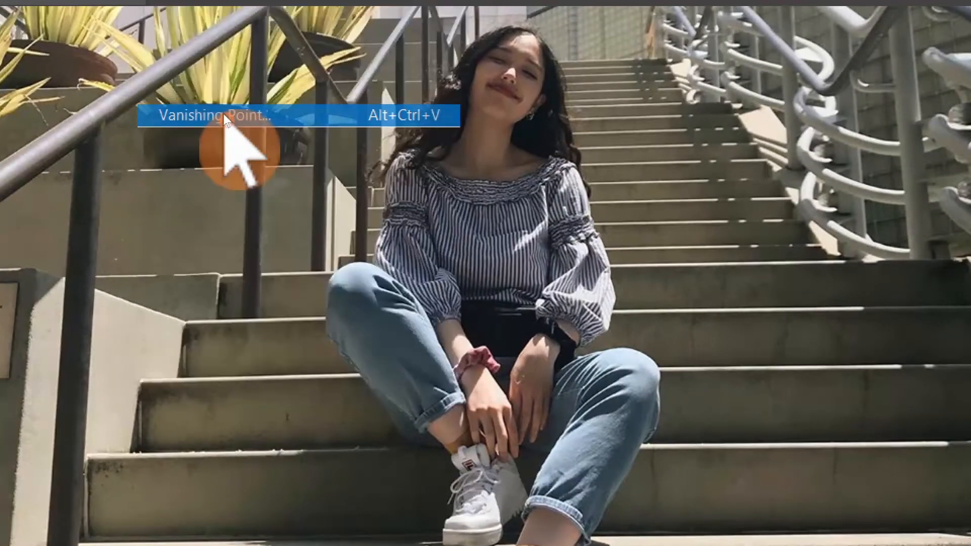
pyautogui.click(224, 116)
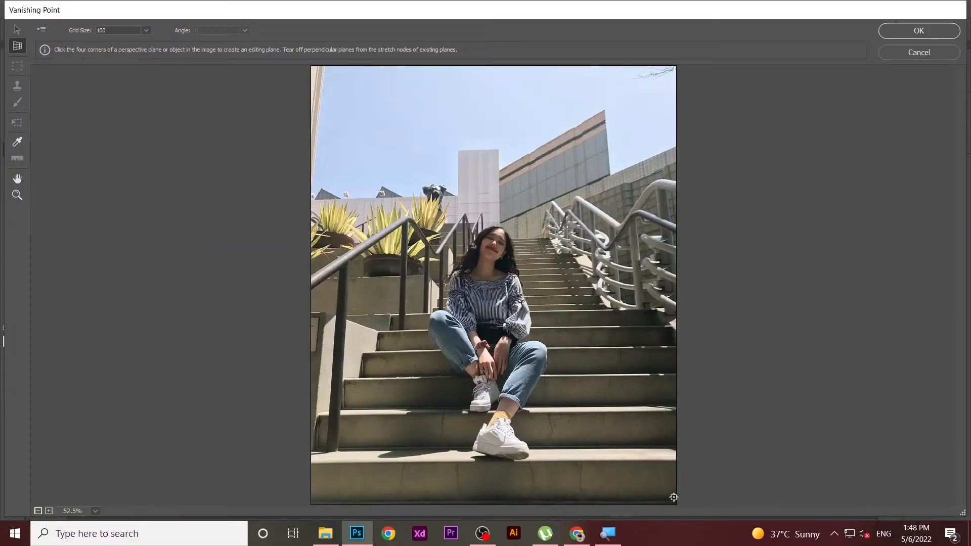
pyautogui.click(665, 505)
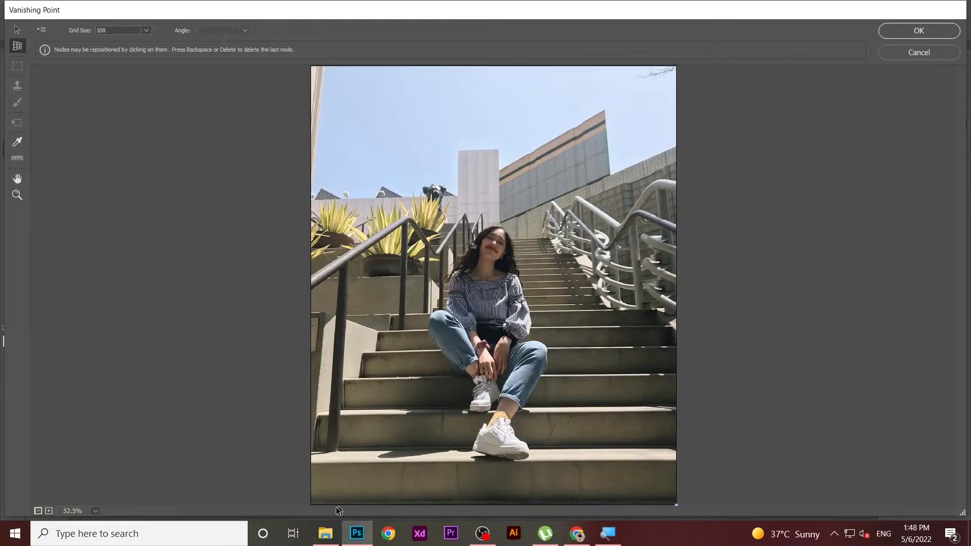
pyautogui.click(307, 506)
pyautogui.click(310, 463)
pyautogui.click(677, 460)
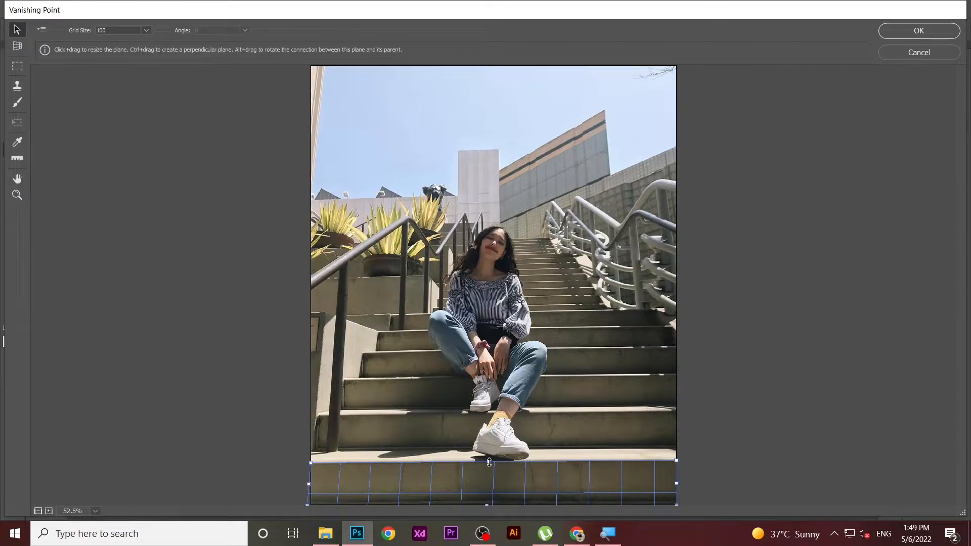
pyautogui.press('alt')
pyautogui.press('c')
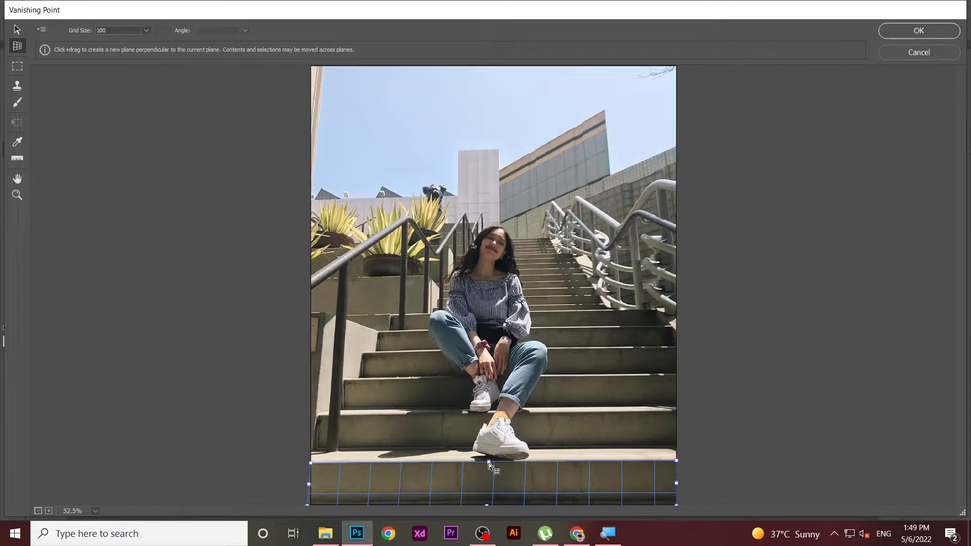
pyautogui.moveTo(488, 461); pyautogui.dragTo(525, 415)
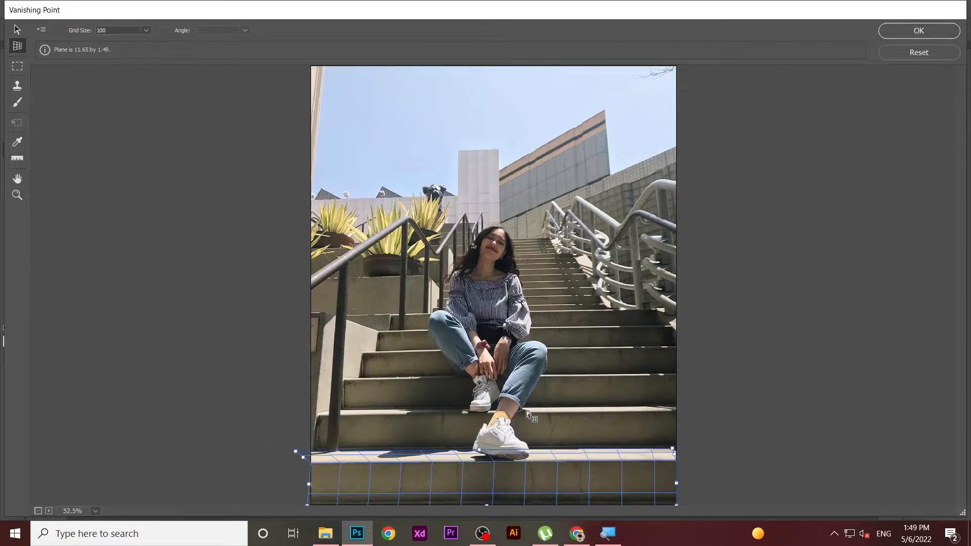
pyautogui.moveTo(527, 408); pyautogui.dragTo(527, 405)
pyautogui.moveTo(675, 453); pyautogui.dragTo(686, 452)
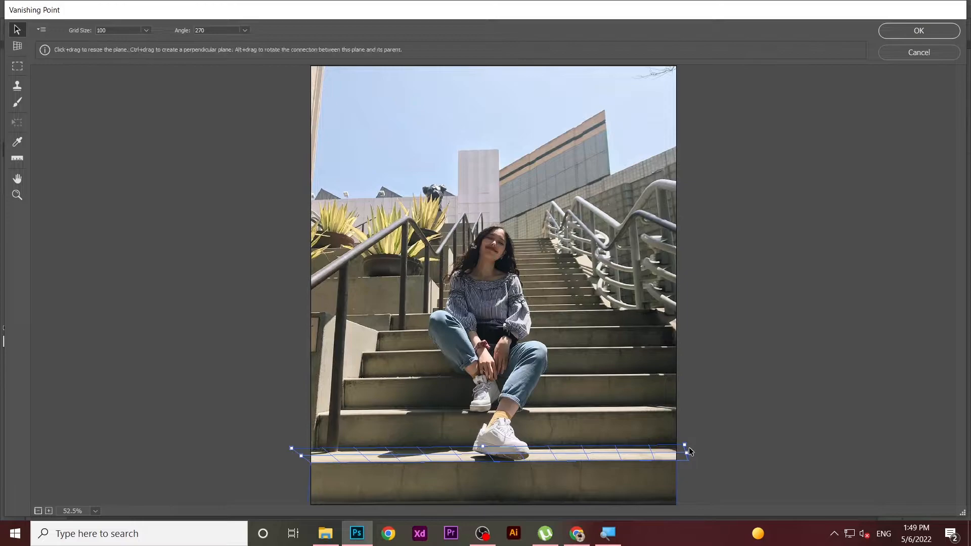
pyautogui.write('90')
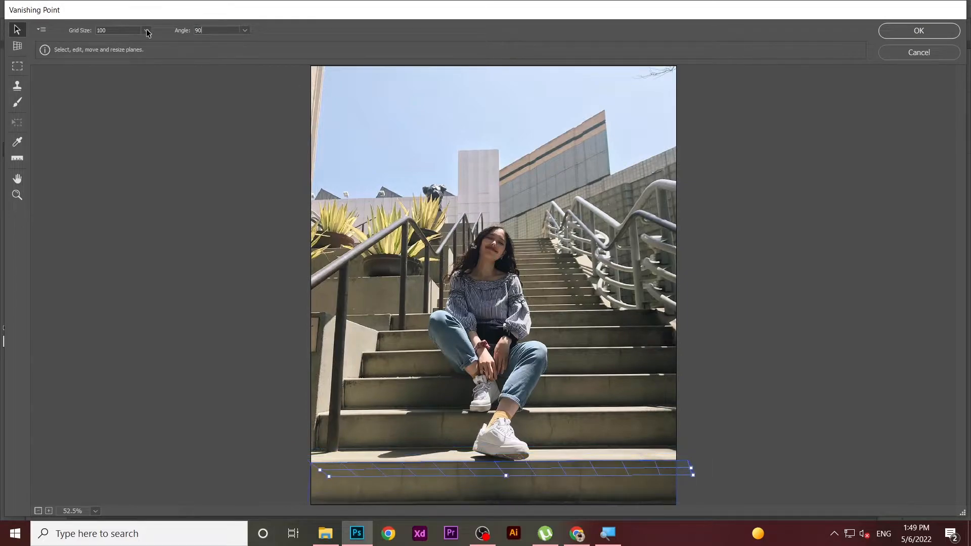
pyautogui.press('BackSpace')
pyautogui.click(494, 475)
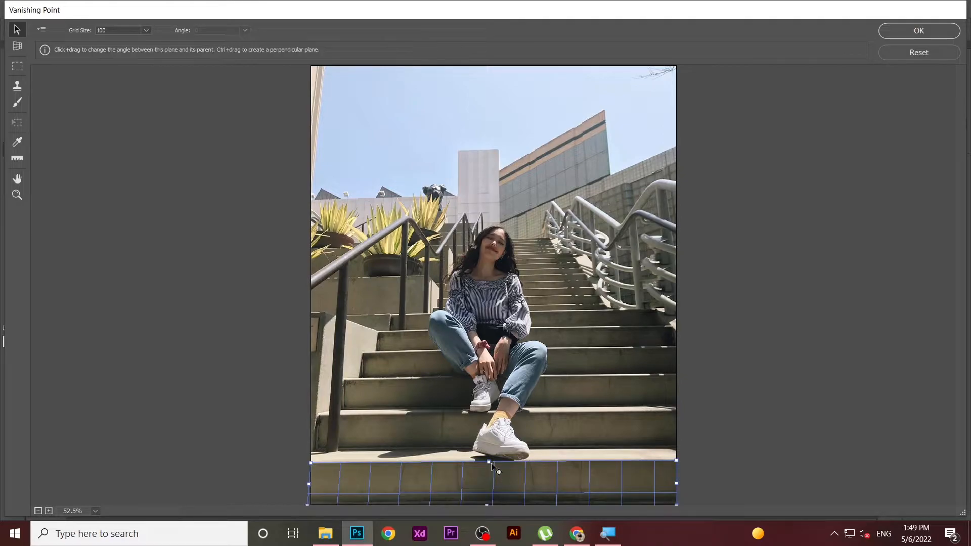
# Pull connected perpendicular planes over the lowest tread and the second riser, fitting their side edges to the photo.
pyautogui.press('ctrl')
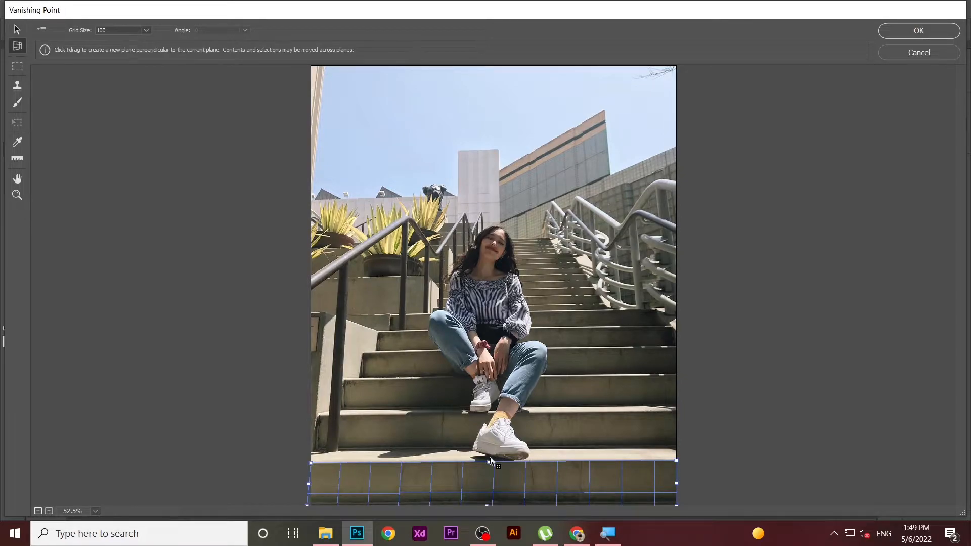
pyautogui.moveTo(489, 464); pyautogui.dragTo(496, 434)
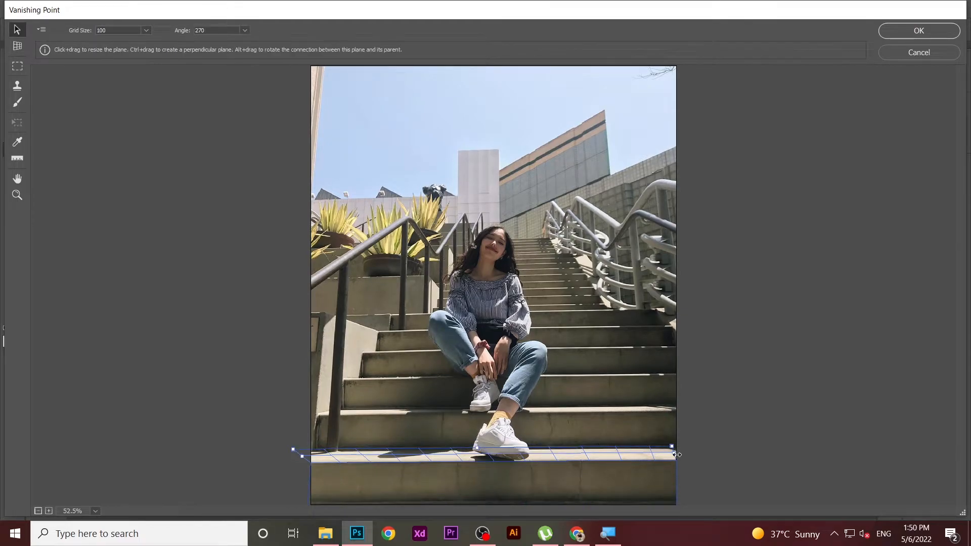
pyautogui.press('ctrl')
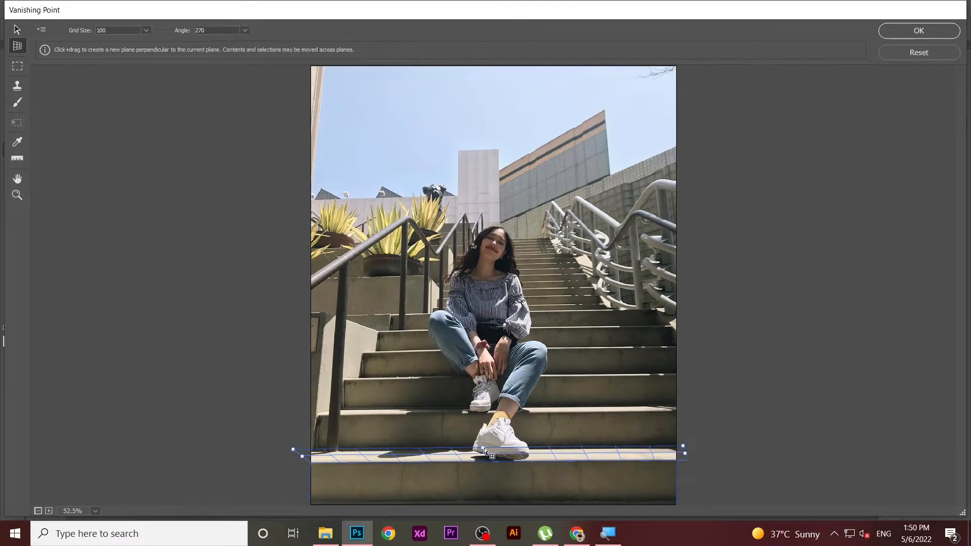
pyautogui.moveTo(483, 452); pyautogui.dragTo(483, 413)
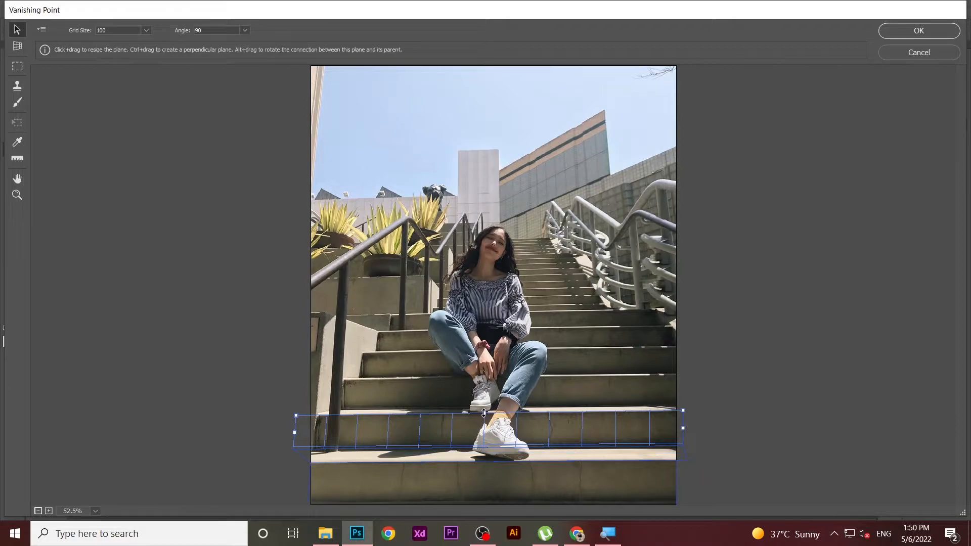
pyautogui.moveTo(294, 431); pyautogui.dragTo(313, 431)
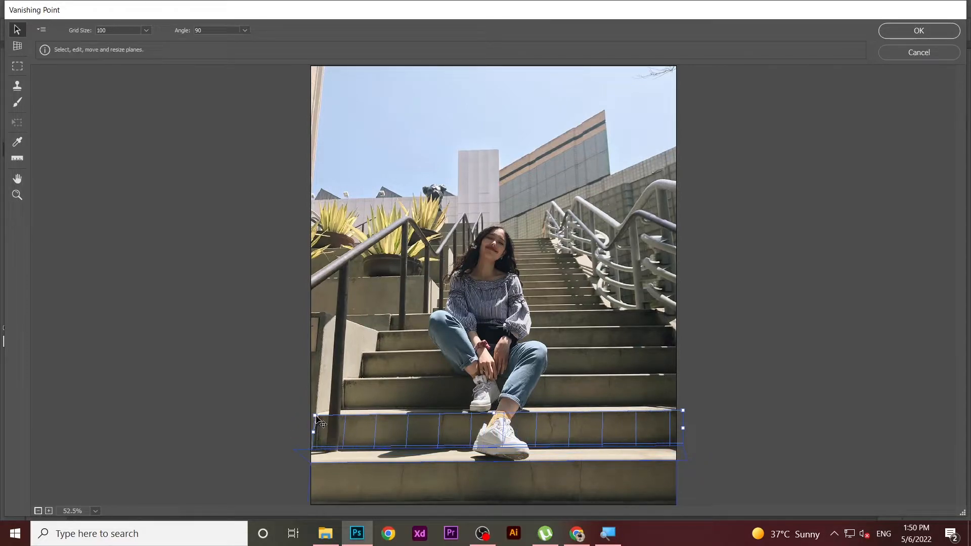
# Pull further perpendicular planes over the second step's tread and the third step's riser.
pyautogui.press('ctrl')
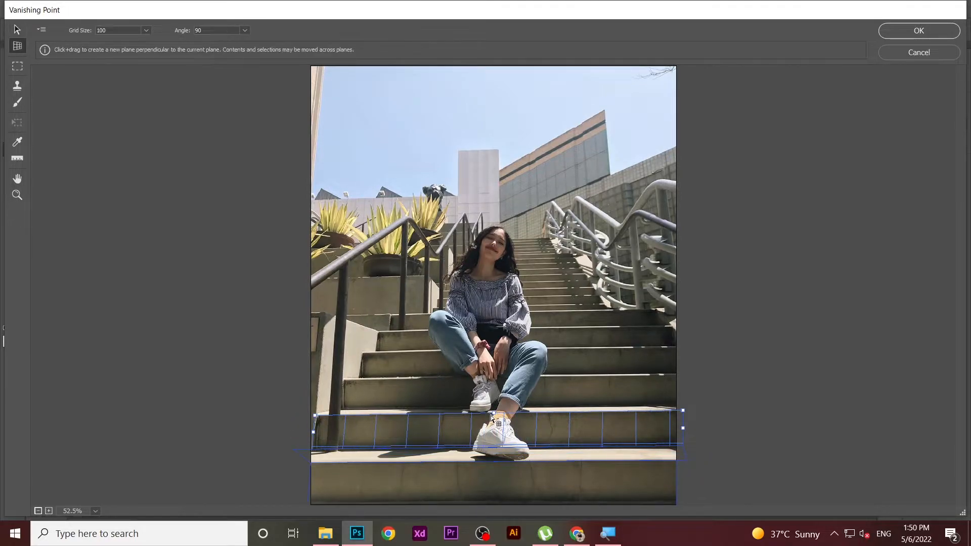
pyautogui.moveTo(495, 416); pyautogui.dragTo(494, 406)
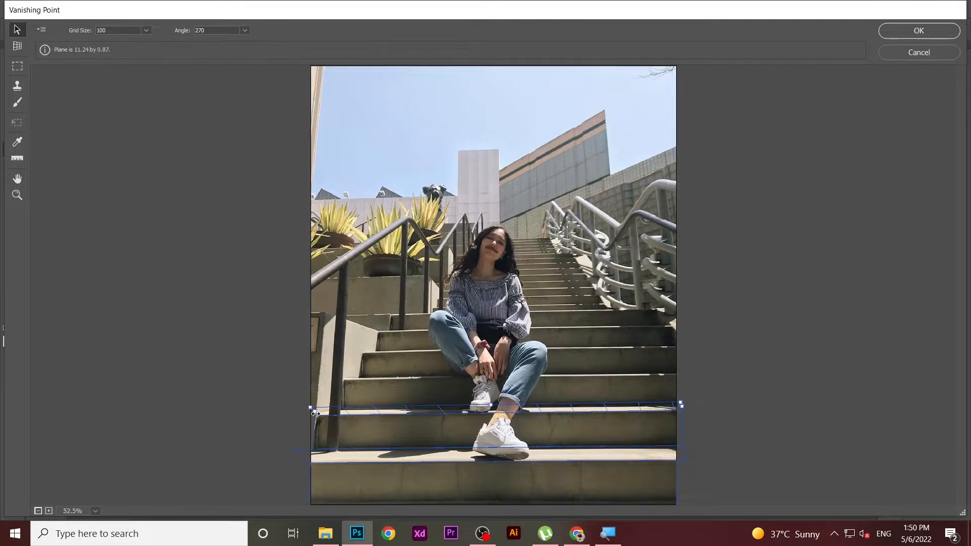
pyautogui.press('ctrl')
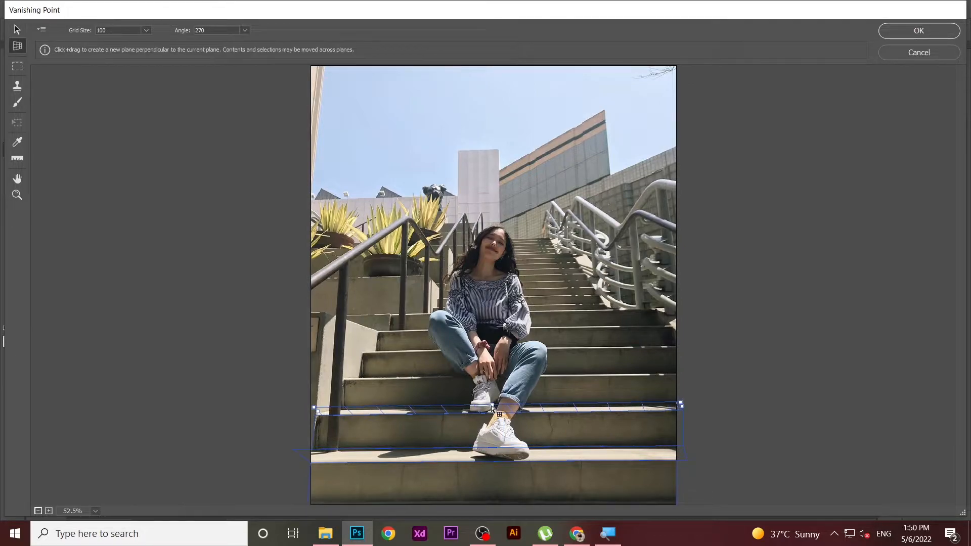
pyautogui.moveTo(490, 406); pyautogui.dragTo(493, 377)
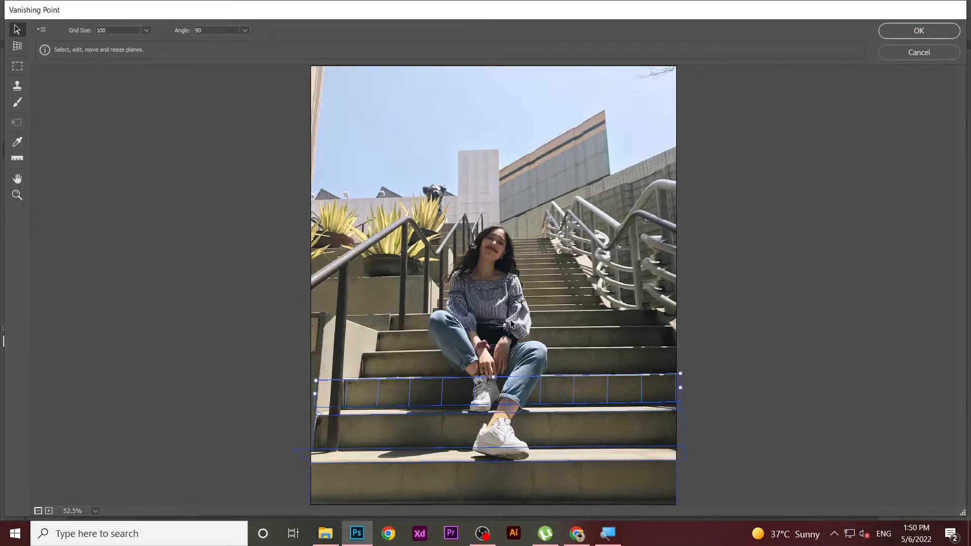
# Pull a perpendicular plane upward from the third riser and fit its side edges to the stair width.
pyautogui.press('ctrl')
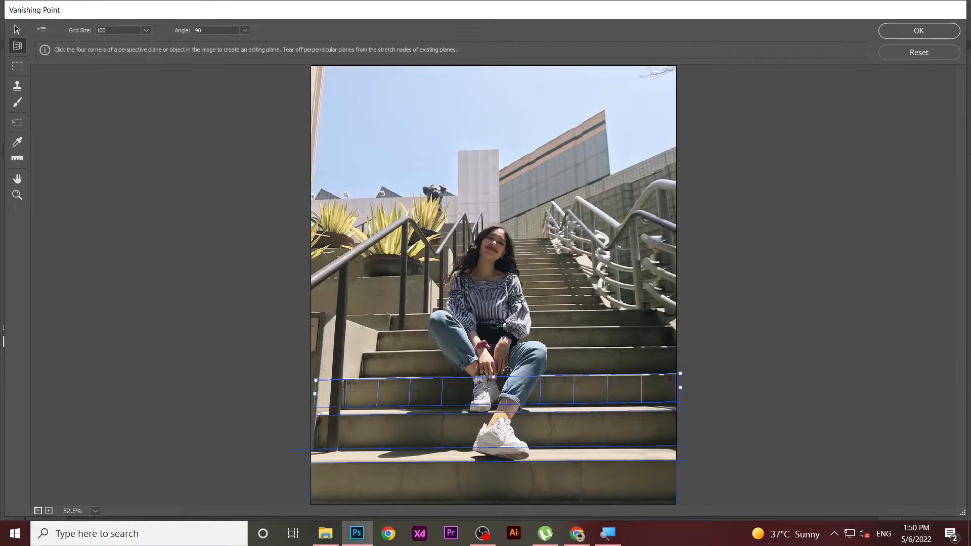
pyautogui.moveTo(493, 376); pyautogui.dragTo(491, 339)
pyautogui.moveTo(677, 359); pyautogui.dragTo(684, 359)
pyautogui.moveTo(295, 360); pyautogui.dragTo(340, 359)
# Continue the chain of perpendicular planes up the remaining steps to the one behind the woman's knees.
pyautogui.press('ctrl')
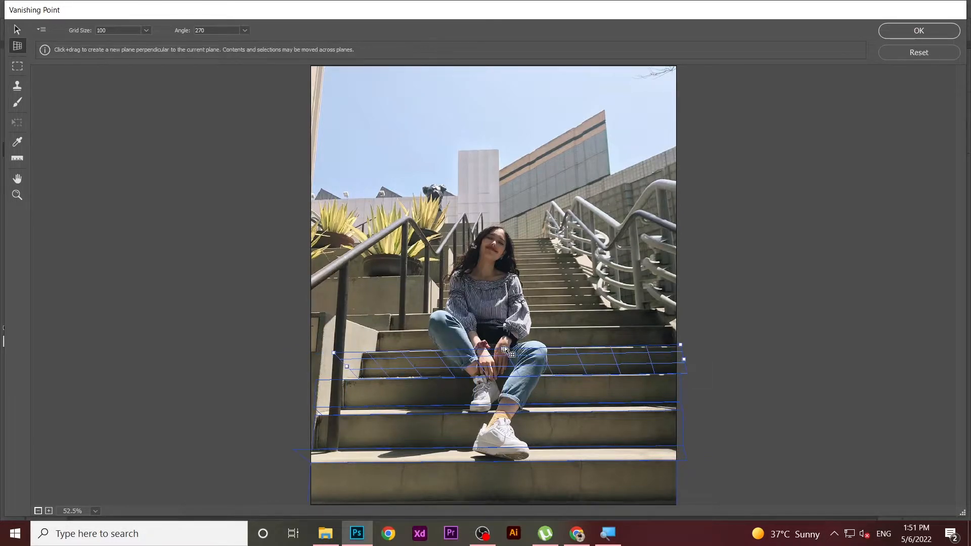
pyautogui.moveTo(502, 350); pyautogui.dragTo(506, 325)
pyautogui.press('ctrl')
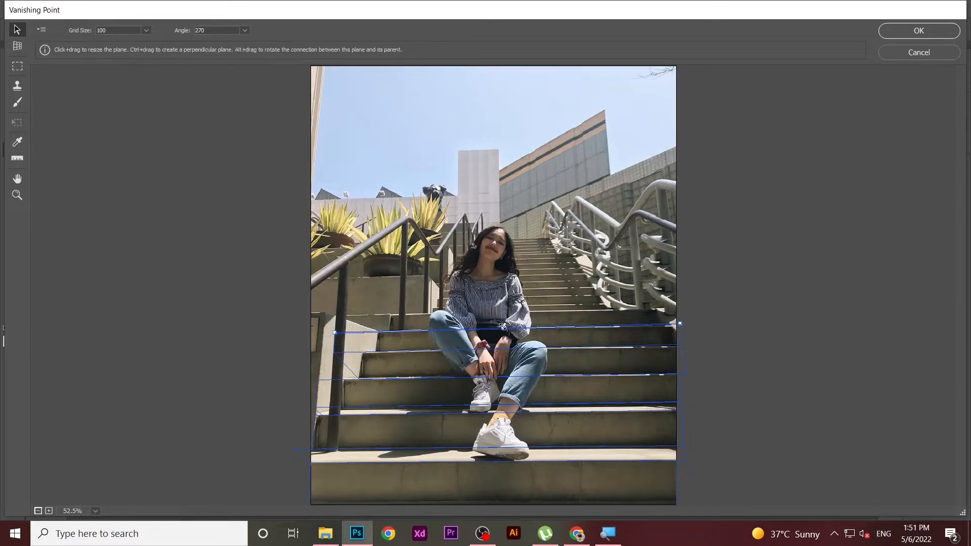
pyautogui.press('ctrl')
pyautogui.moveTo(504, 332); pyautogui.dragTo(502, 311)
pyautogui.press('ctrl')
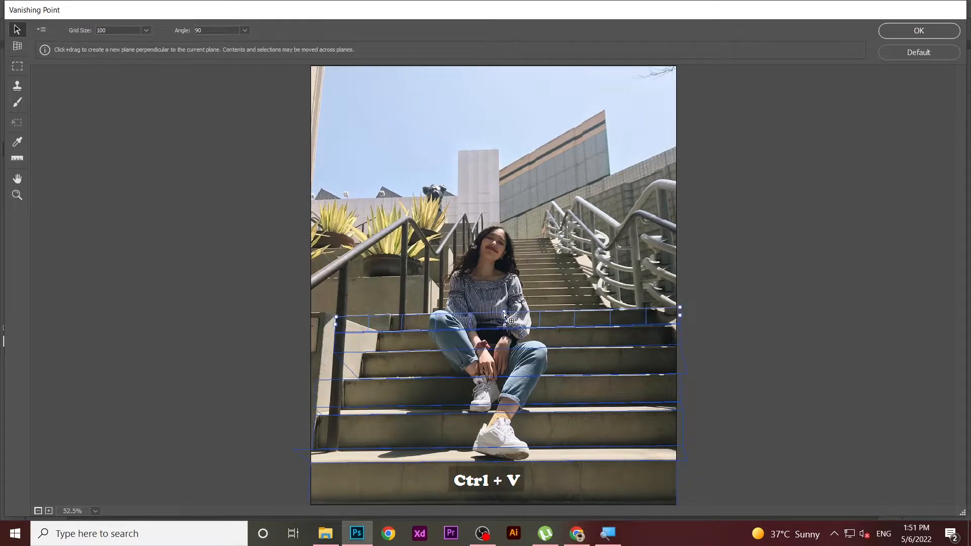
# Paste the tile pattern twice and place the copies side by side across the planes above the lowest riser.
pyautogui.hotkey('ctrl', 'v')
pyautogui.moveTo(489, 178); pyautogui.dragTo(464, 374)
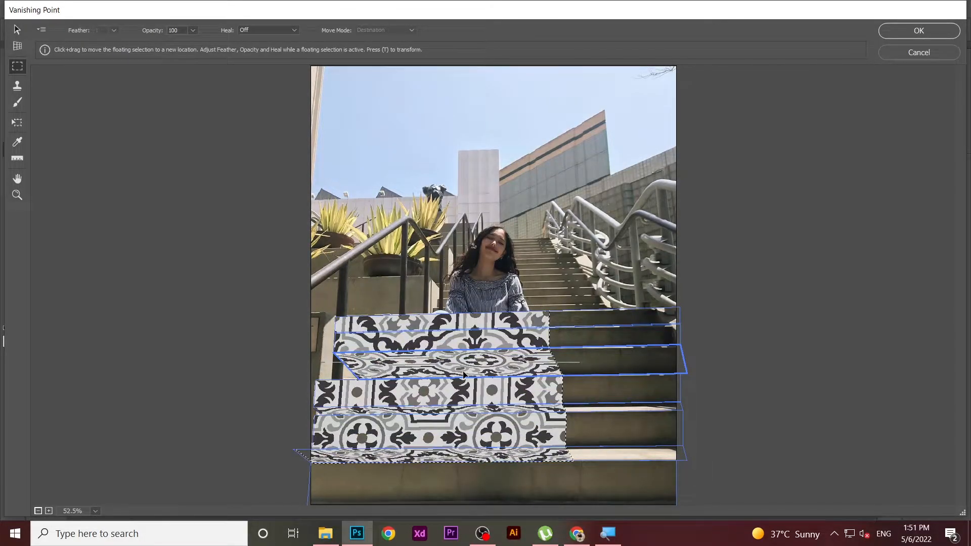
pyautogui.hotkey('ctrl', 'v')
pyautogui.moveTo(445, 202); pyautogui.dragTo(736, 375)
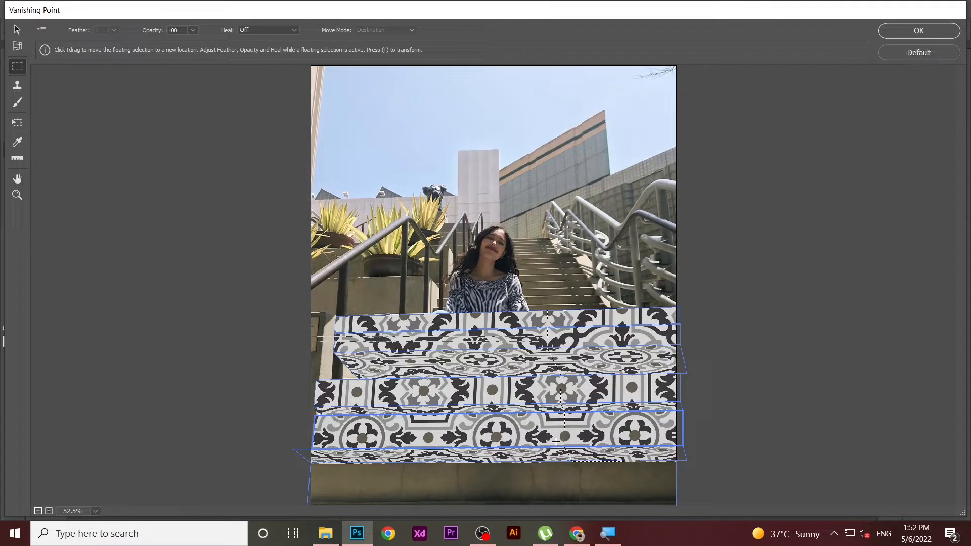
# Paste two more pattern copies side by side across the lowest riser and apply the Vanishing Point result.
pyautogui.hotkey('ctrl', 'v')
pyautogui.moveTo(445, 202); pyautogui.dragTo(461, 481)
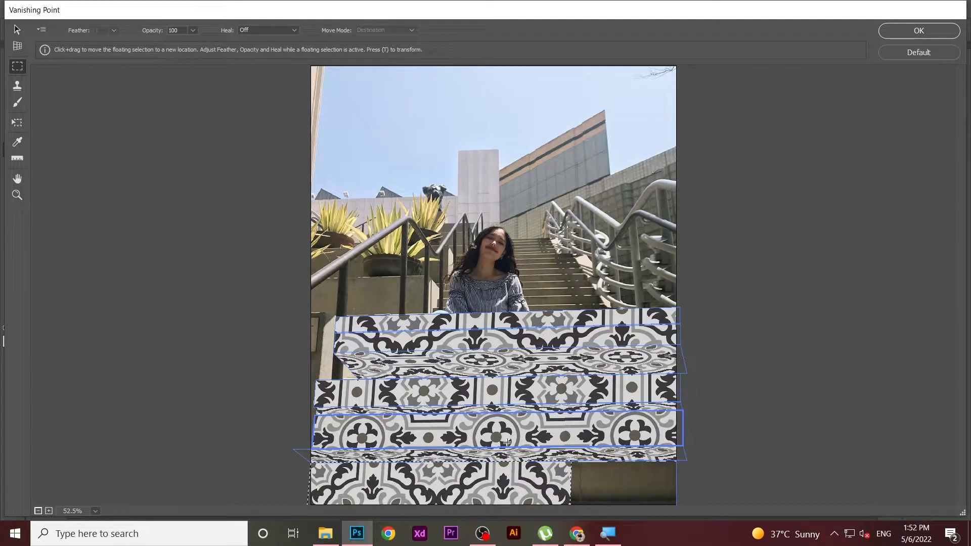
pyautogui.hotkey('ctrl', 'v')
pyautogui.moveTo(460, 94); pyautogui.dragTo(718, 490)
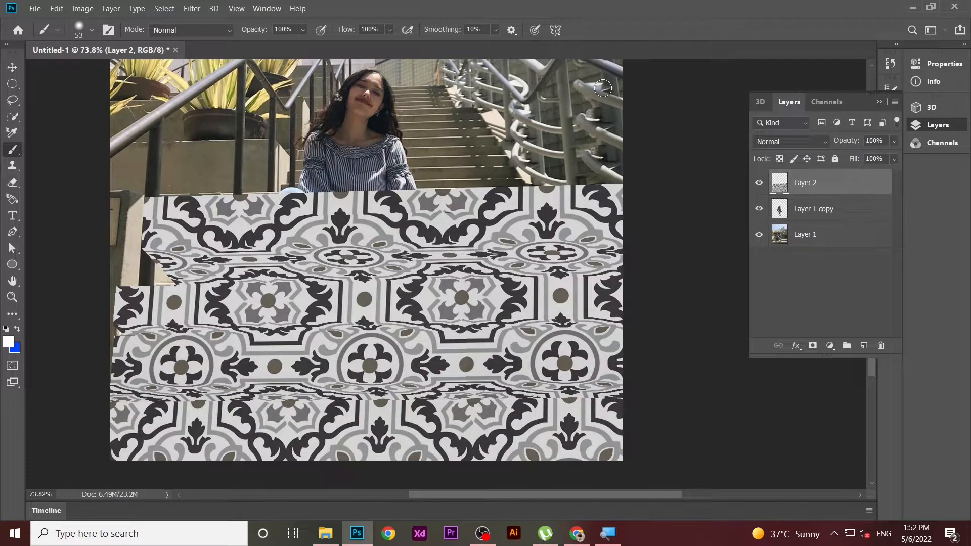
# Set Layer 2's blend mode to Multiply and move Layer 1 copy above it in the layer stack.
pyautogui.click(797, 142)
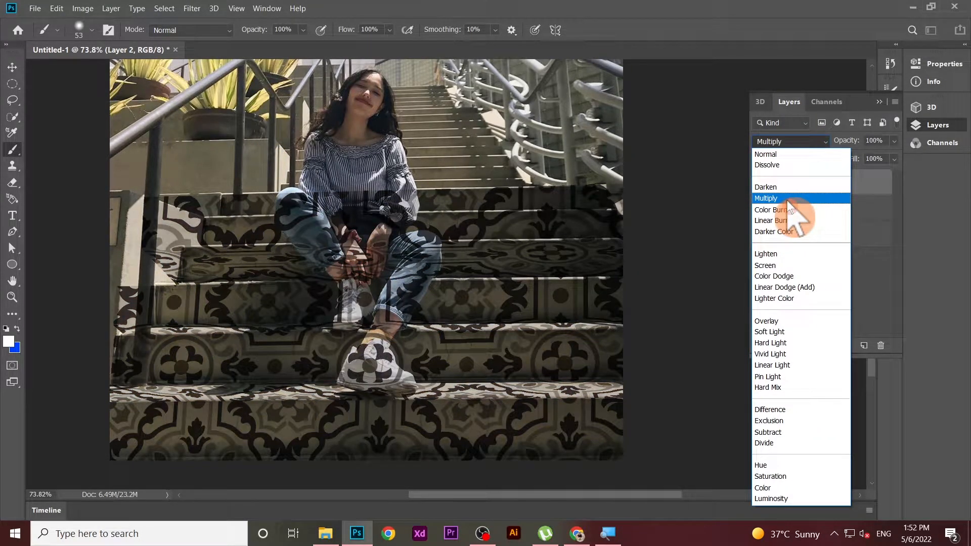
pyautogui.click(788, 201)
pyautogui.moveTo(830, 216); pyautogui.dragTo(825, 180)
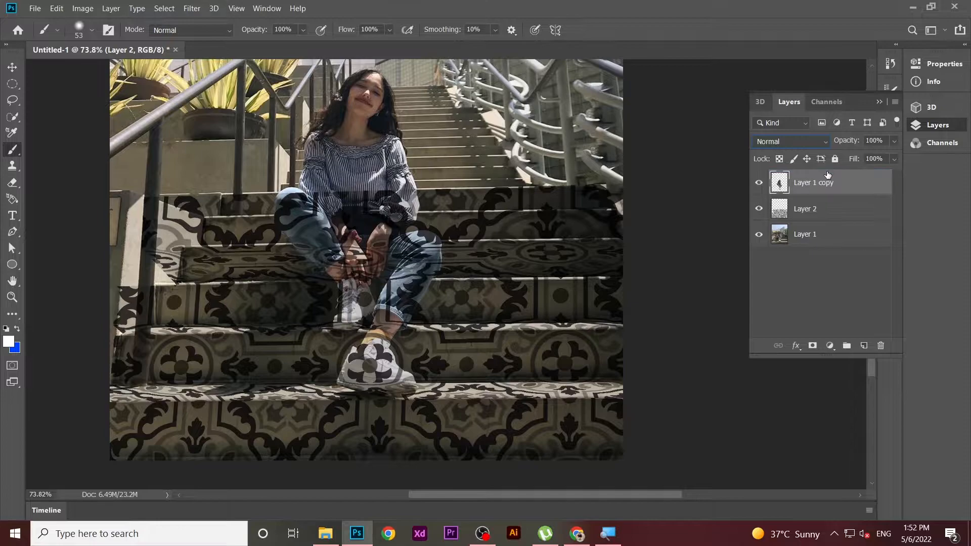
# Lower Layer 2's opacity to 34%.
pyautogui.press('l')
pyautogui.click(804, 208)
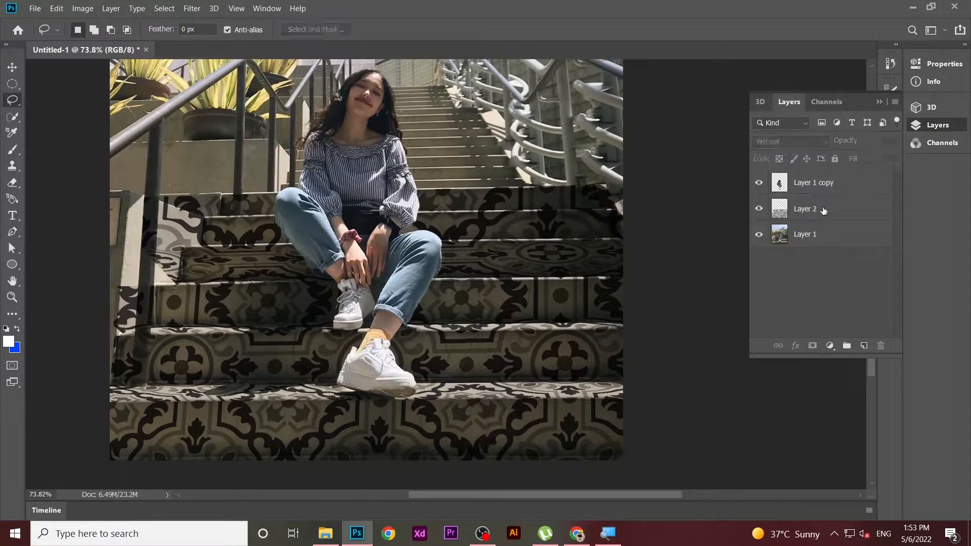
pyautogui.click(894, 141)
pyautogui.moveTo(891, 155); pyautogui.dragTo(855, 155)
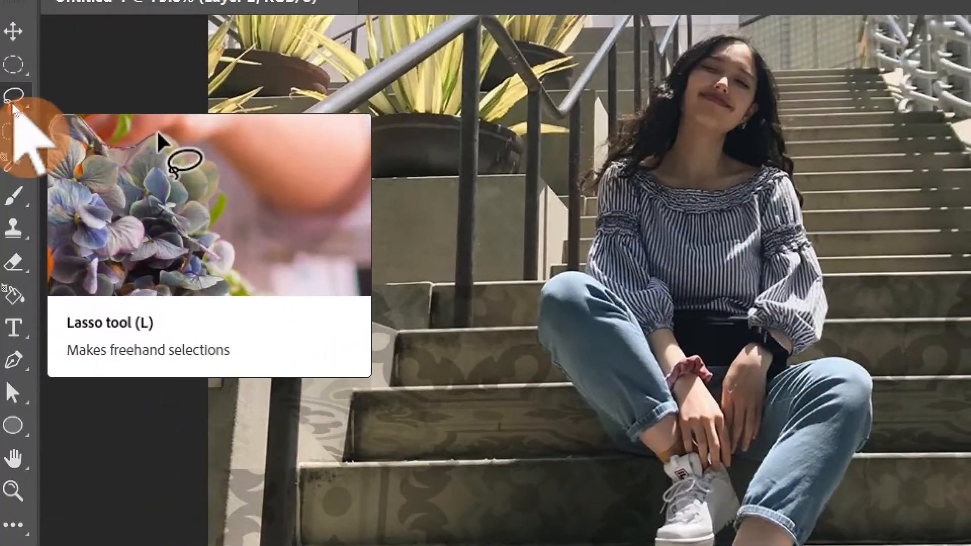
# Outline the pattern spilling onto the wall and railing beside the stairs with the Polygonal Lasso, delete it from Layer 2 and deselect.
pyautogui.rightClick(13, 99)
pyautogui.click(96, 122)
pyautogui.scroll(5, 187, 262)
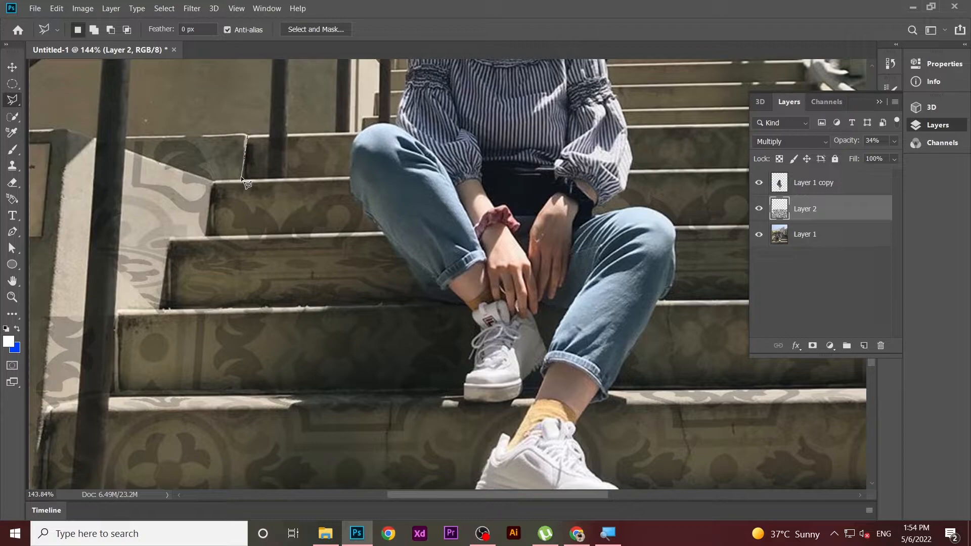
pyautogui.press('Escape')
pyautogui.click(209, 237)
pyautogui.click(118, 315)
pyautogui.click(110, 395)
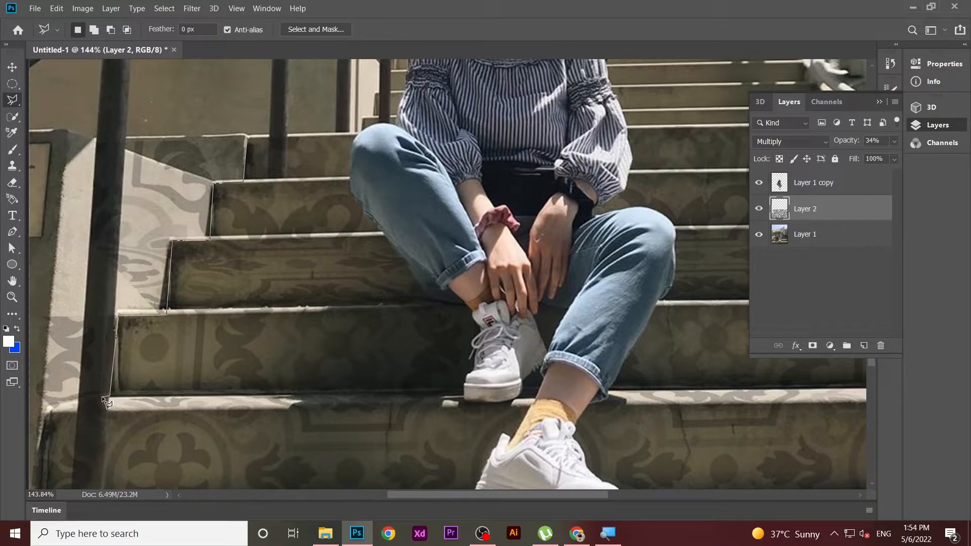
pyautogui.click(62, 401)
pyautogui.scroll(-4, 47, 489)
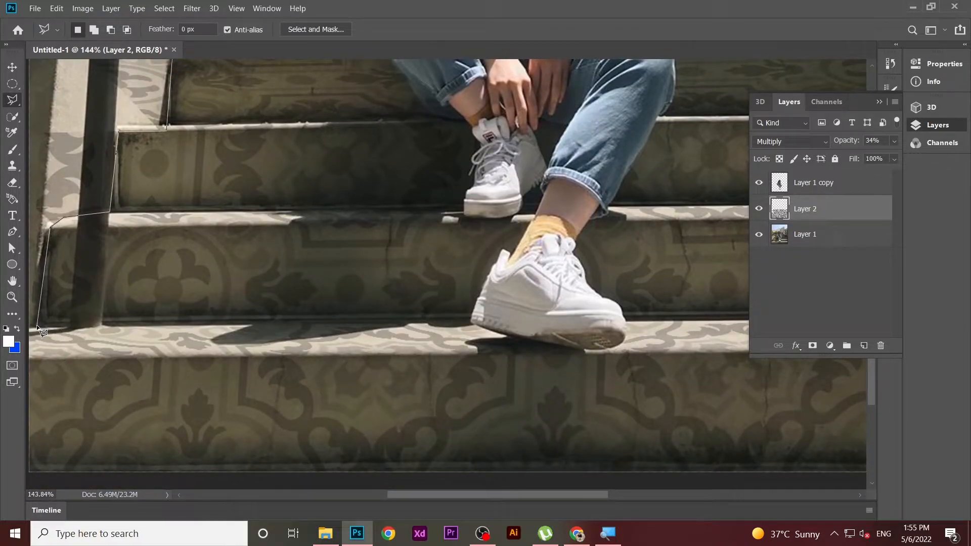
pyautogui.click(38, 324)
pyautogui.click(47, 325)
pyautogui.moveTo(157, 186); pyautogui.dragTo(154, 466)
pyautogui.click(91, 146)
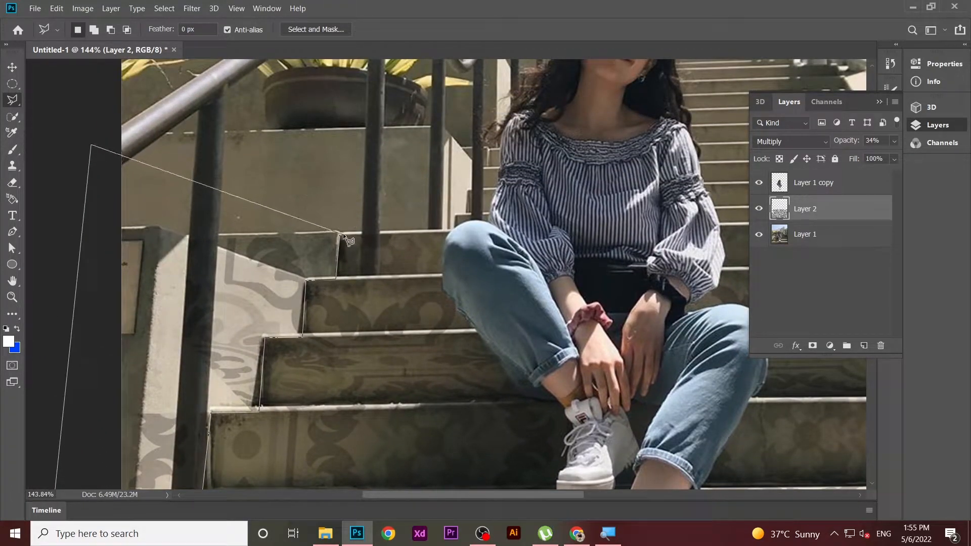
pyautogui.click(349, 178)
pyautogui.click(339, 234)
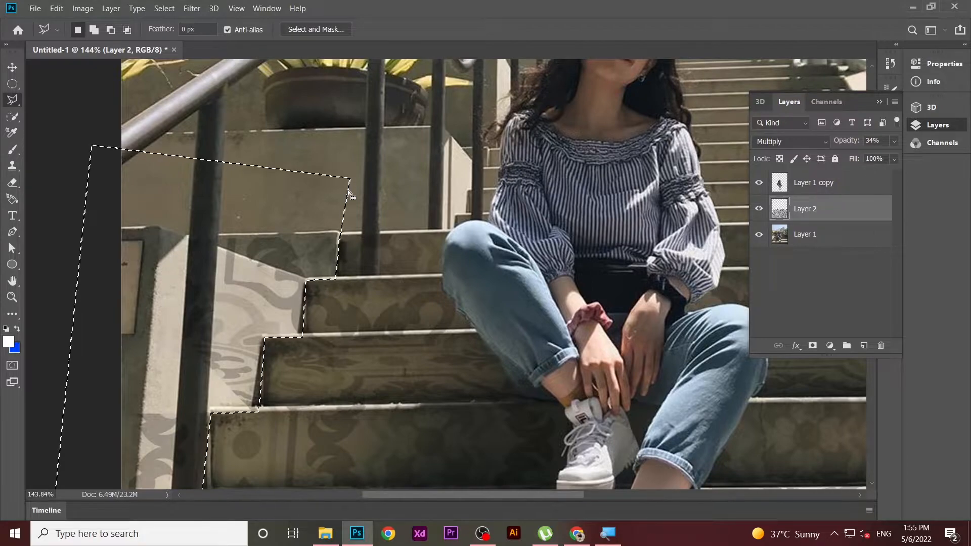
pyautogui.press('Delete')
pyautogui.scroll(-4, 387, 254)
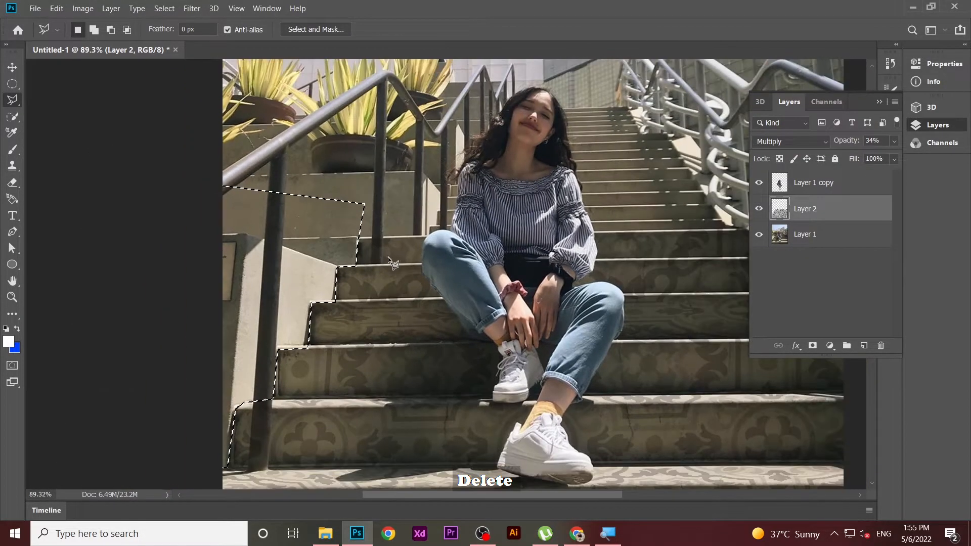
pyautogui.hotkey('ctrl', 'd')
pyautogui.scroll(-1, 462, 328)
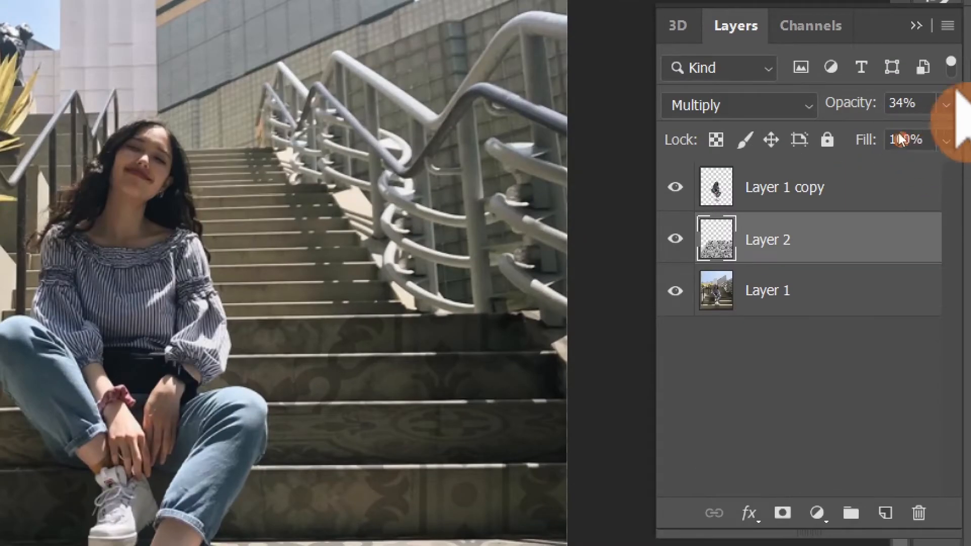
# Raise Layer 2's opacity to 100% and, after comparing blend modes, keep Multiply.
pyautogui.click(947, 105)
pyautogui.moveTo(910, 133); pyautogui.dragTo(966, 136)
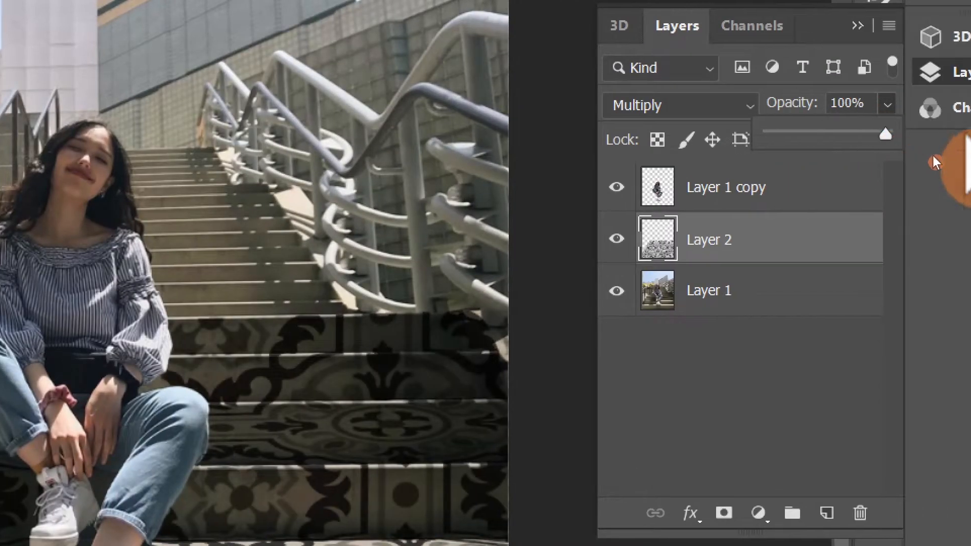
pyautogui.scroll(-4, 329, 382)
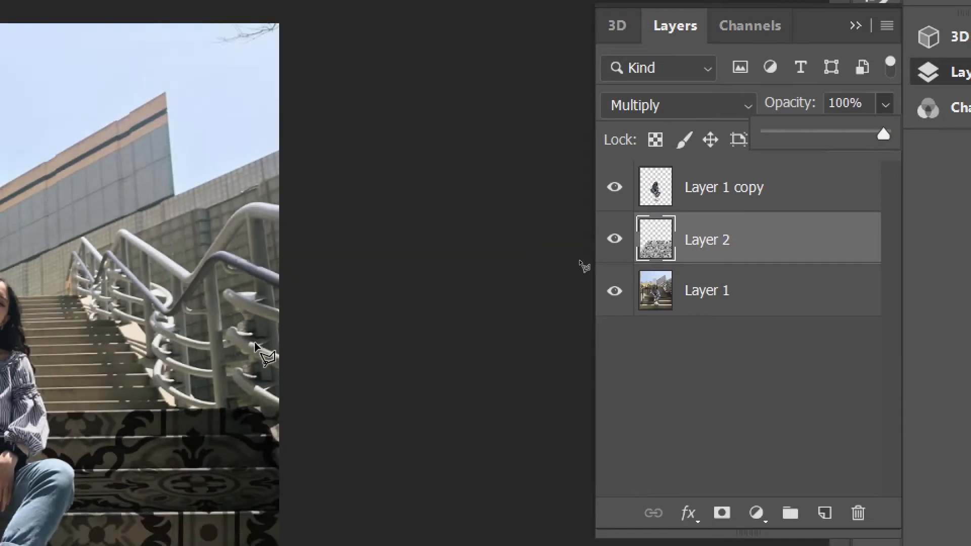
pyautogui.click(213, 381)
pyautogui.scroll(3, 123, 450)
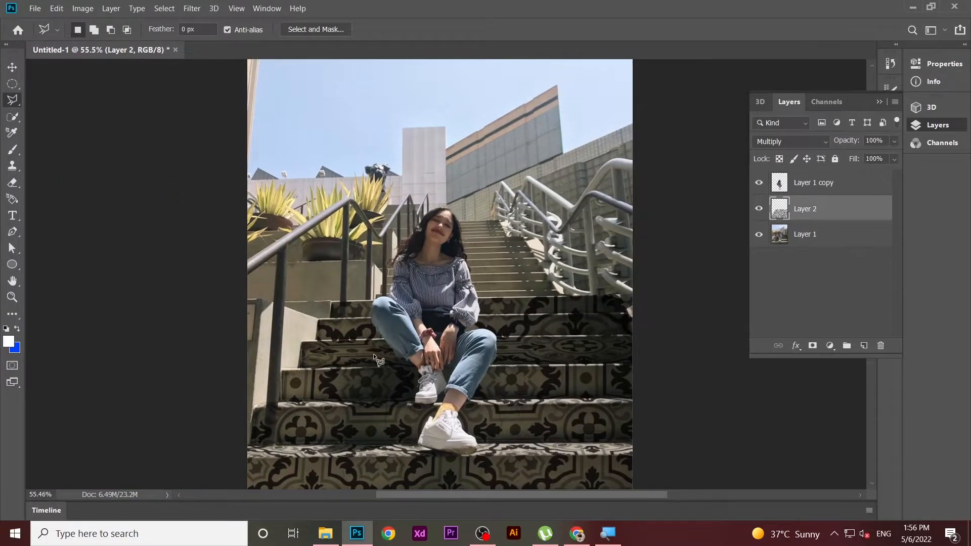
pyautogui.scroll(-1, 375, 358)
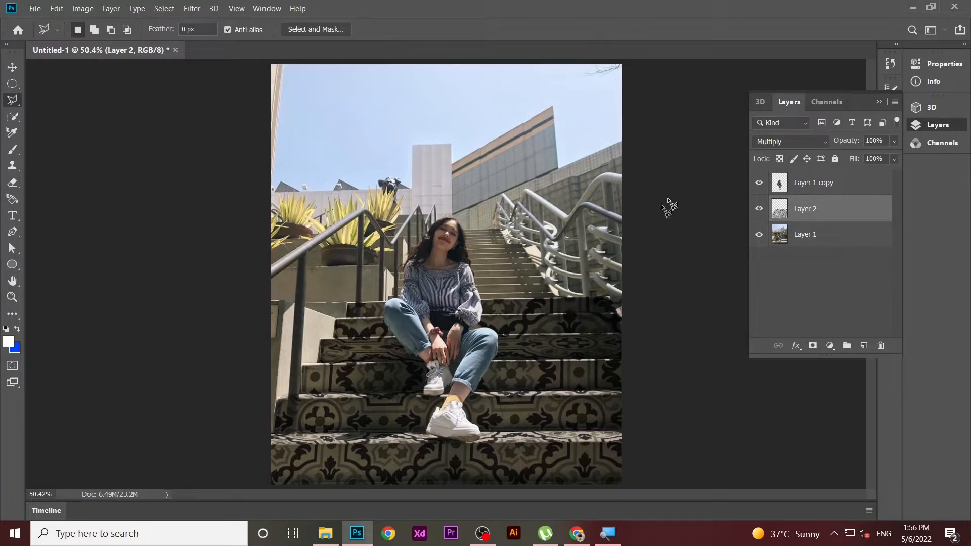
pyautogui.click(809, 142)
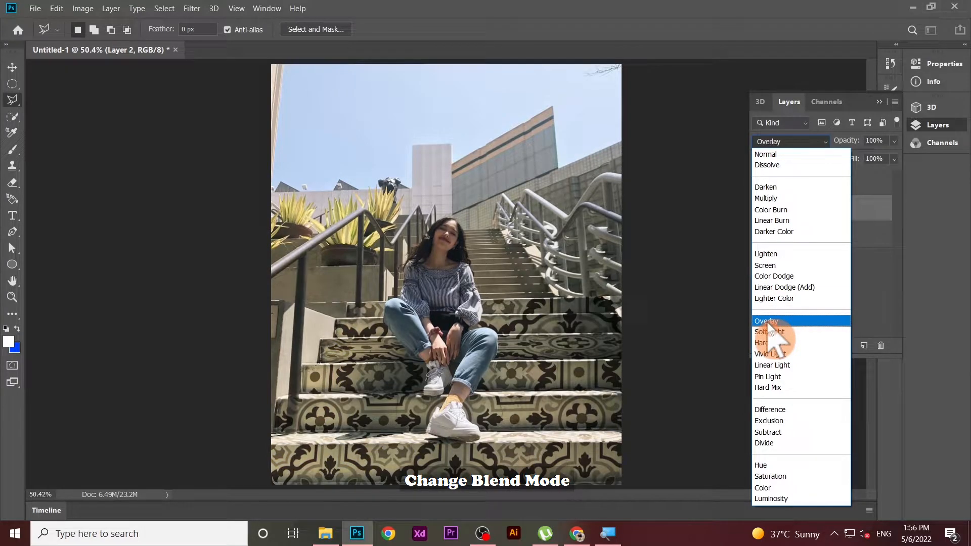
pyautogui.click(767, 198)
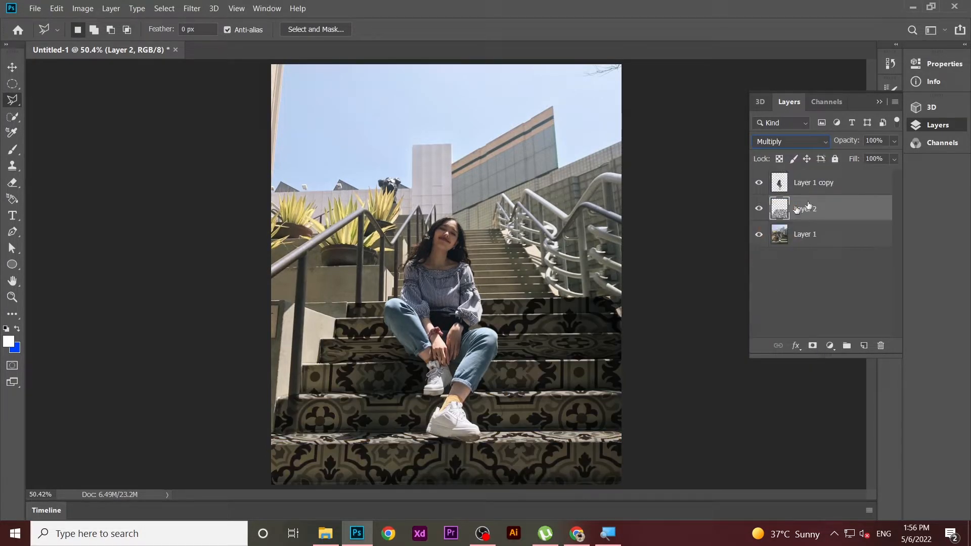
# In Layer 2's blending options, split the Blend If sliders for This Layer to 0/81 and 138/227.
pyautogui.doubleClick(863, 209)
pyautogui.moveTo(707, 57); pyautogui.dragTo(806, 14)
pyautogui.moveTo(708, 244)
pyautogui.mouseDown()
pyautogui.moveTo(741, 244)
pyautogui.moveTo(707, 244)
pyautogui.mouseUp()
pyautogui.moveTo(867, 244); pyautogui.dragTo(794, 244)
pyautogui.moveTo(707, 244); pyautogui.dragTo(759, 245)
# Set the Underlying Layer Blend If sliders to 22 and 187/255 and apply the layer style.
pyautogui.moveTo(707, 271); pyautogui.dragTo(727, 272)
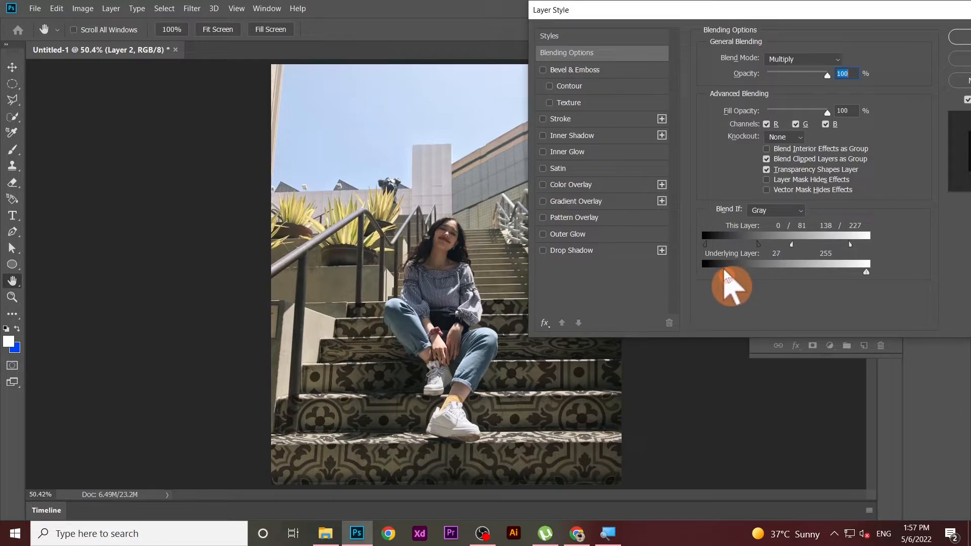
pyautogui.moveTo(866, 271); pyautogui.dragTo(830, 273)
pyautogui.moveTo(820, 274)
pyautogui.mouseDown()
pyautogui.moveTo(786, 282)
pyautogui.moveTo(817, 282)
pyautogui.mouseUp()
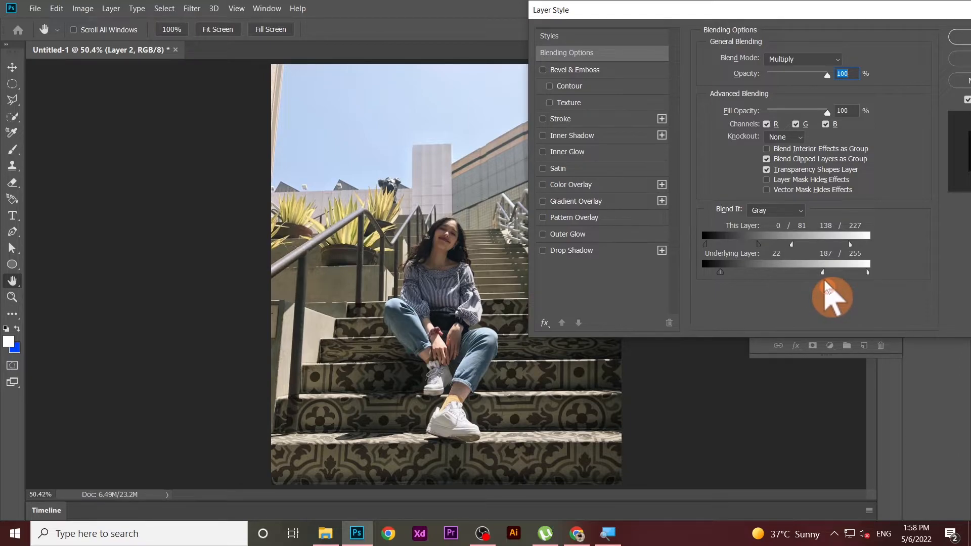
pyautogui.click(895, 56)
pyautogui.scroll(3, 455, 387)
pyautogui.scroll(-6, 455, 387)
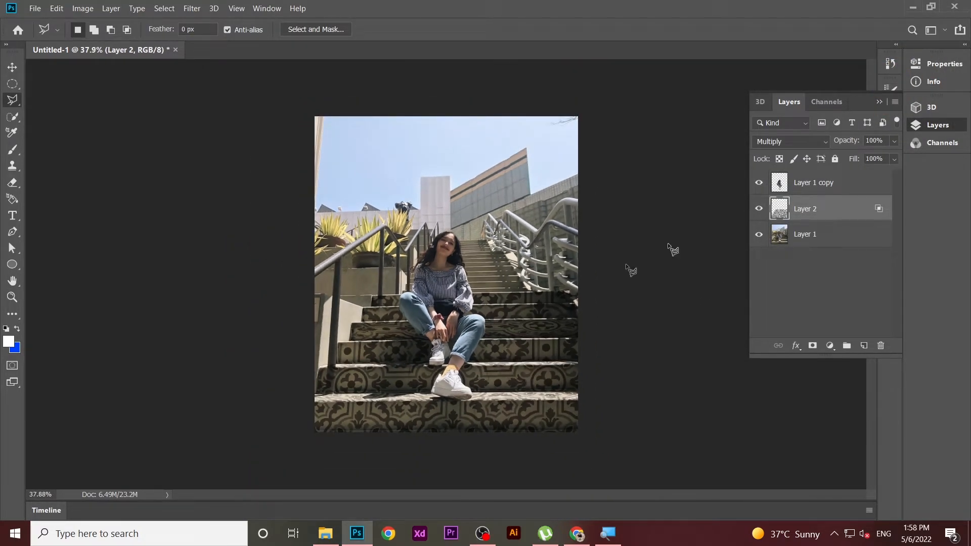
# Convert Layer 2 to a smart object.
pyautogui.rightClick(834, 215)
pyautogui.click(703, 162)
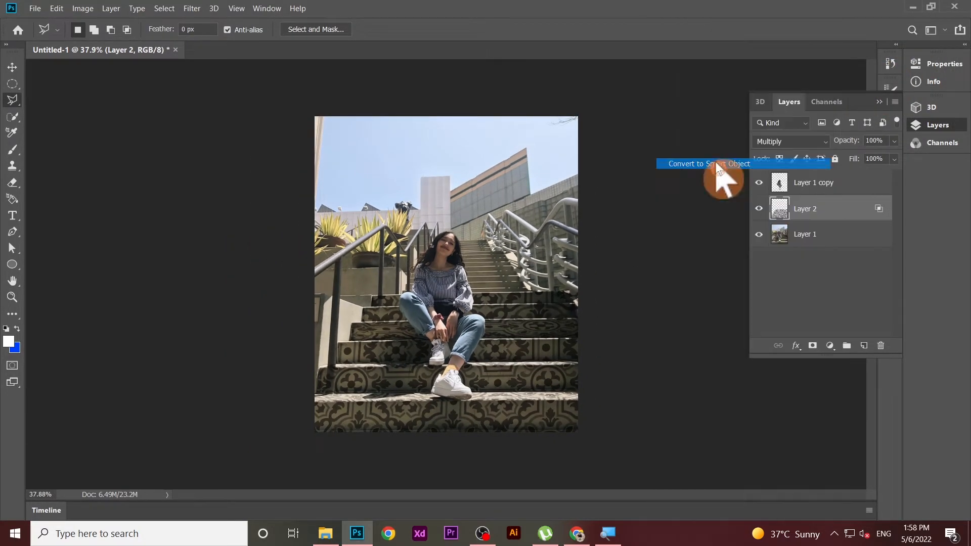
pyautogui.scroll(3, 519, 295)
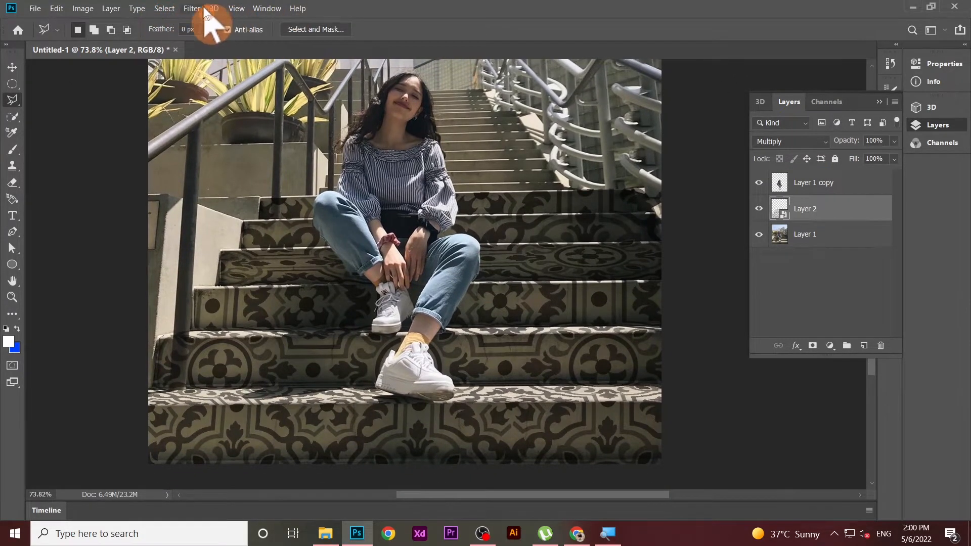
# Start a Field Blur on Layer 2 and position its pin on the lower-left steps with 4 px blur.
pyautogui.click(193, 8)
pyautogui.moveTo(302, 163)
pyautogui.click(370, 154)
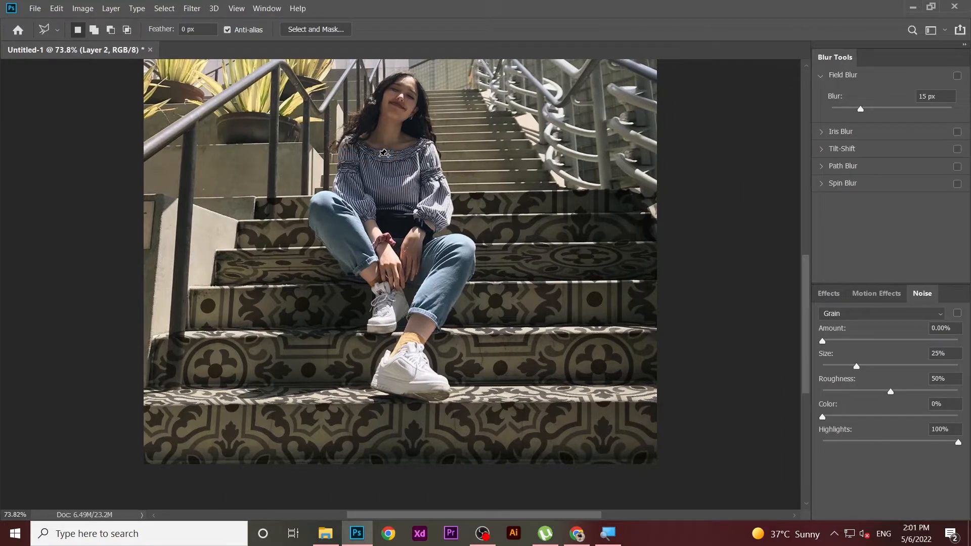
pyautogui.moveTo(401, 156); pyautogui.dragTo(402, 273)
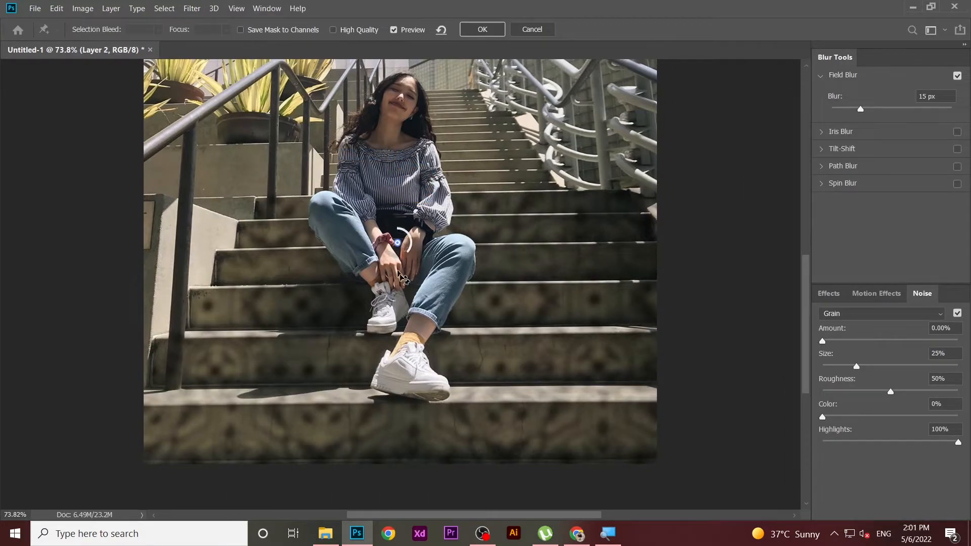
pyautogui.moveTo(860, 108); pyautogui.dragTo(843, 110)
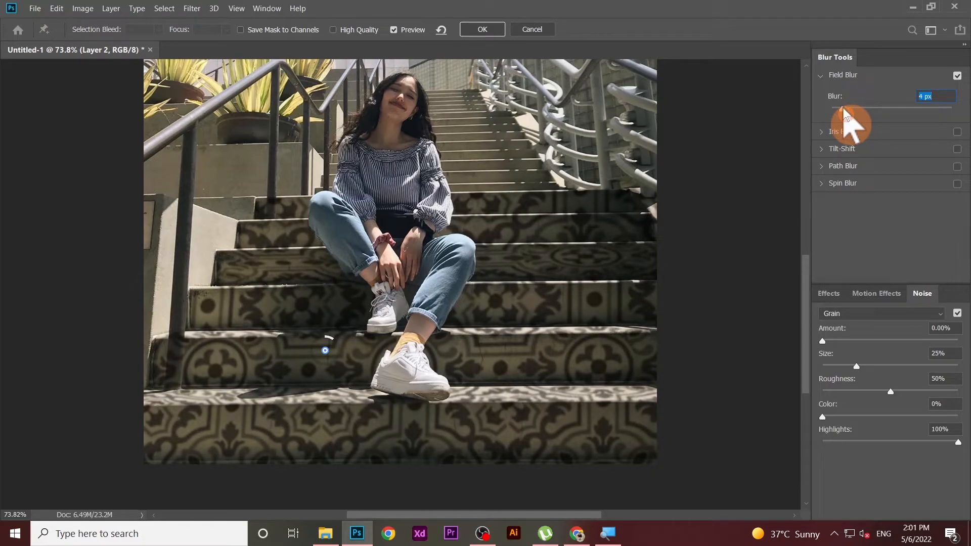
# Add a 1 px blur pin on the upper-right steps and a 4 px pin on the lowest riser's right side.
pyautogui.click(575, 243)
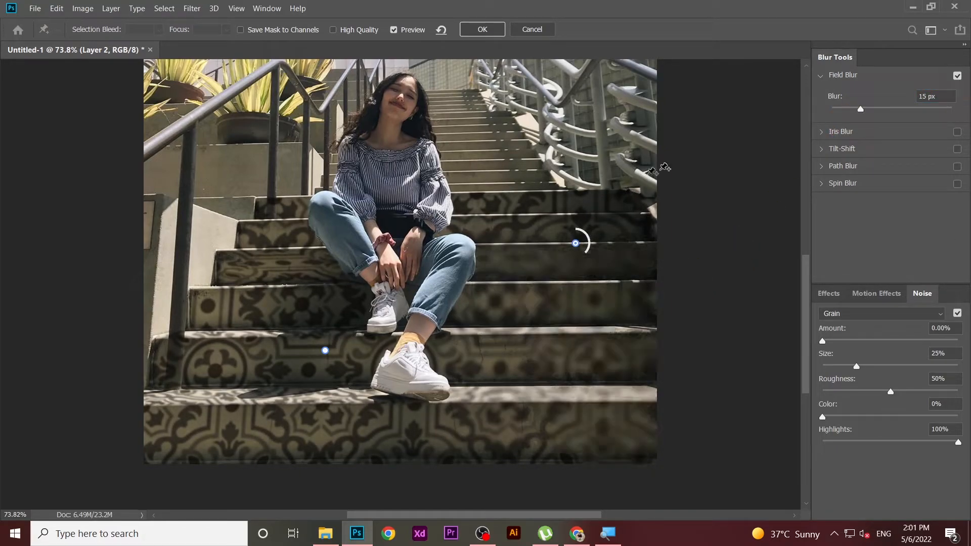
pyautogui.moveTo(860, 109); pyautogui.dragTo(835, 109)
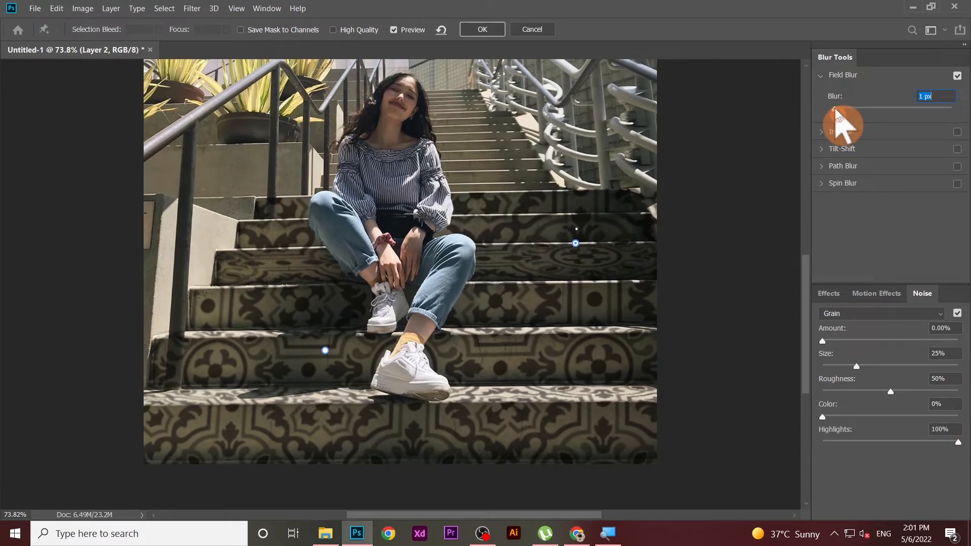
pyautogui.click(625, 434)
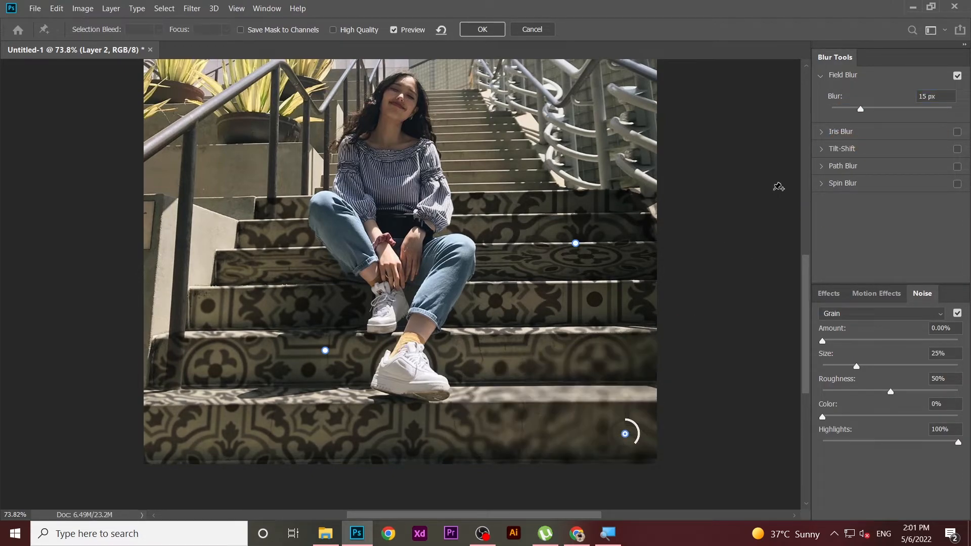
pyautogui.moveTo(845, 109); pyautogui.dragTo(843, 110)
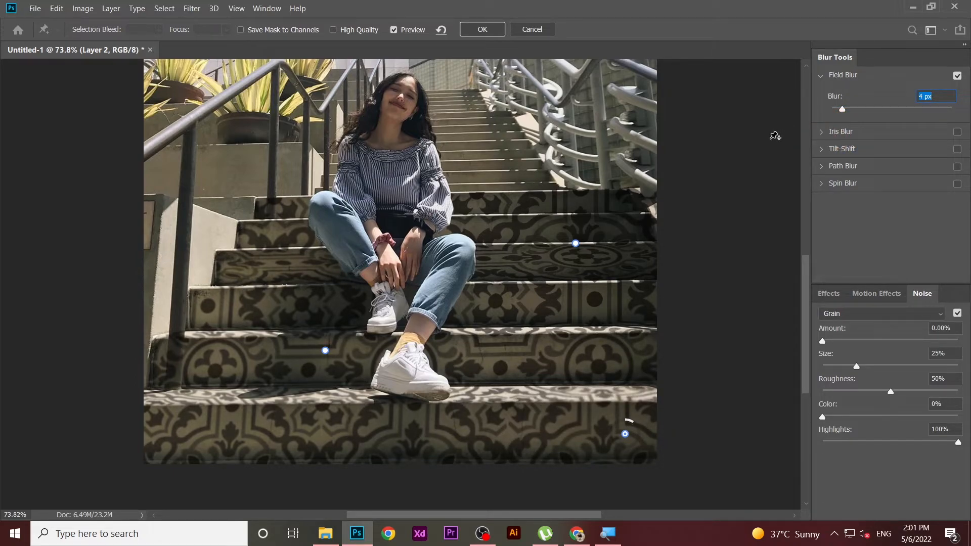
pyautogui.moveTo(831, 109); pyautogui.dragTo(842, 110)
# Adjust the upper-right and lower-left pins to 4 px blur and apply the Field Blur.
pyautogui.moveTo(579, 230)
pyautogui.mouseDown()
pyautogui.moveTo(574, 265)
pyautogui.moveTo(568, 226)
pyautogui.moveTo(550, 258)
pyautogui.moveTo(588, 234)
pyautogui.mouseUp()
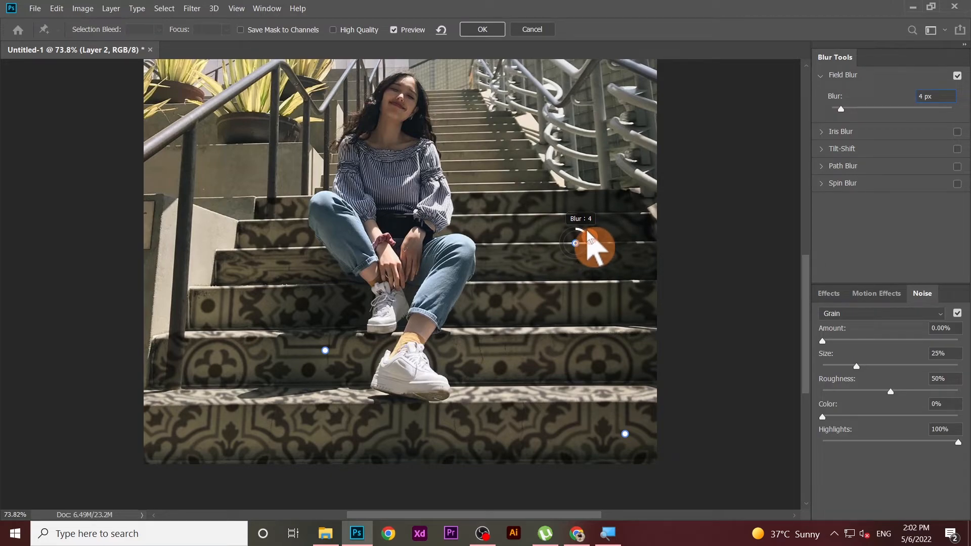
pyautogui.moveTo(326, 338)
pyautogui.mouseDown()
pyautogui.moveTo(342, 348)
pyautogui.moveTo(339, 340)
pyautogui.mouseUp()
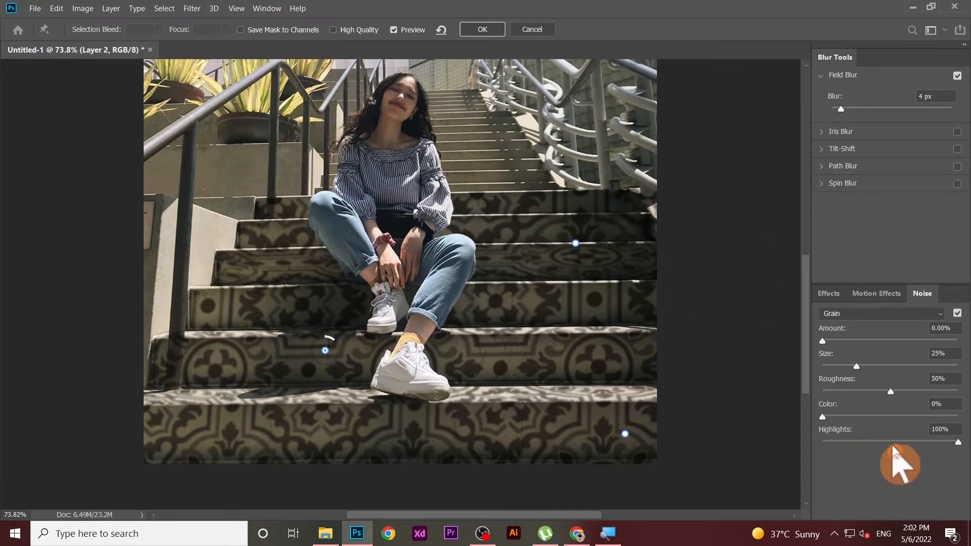
pyautogui.scroll(-1, 880, 467)
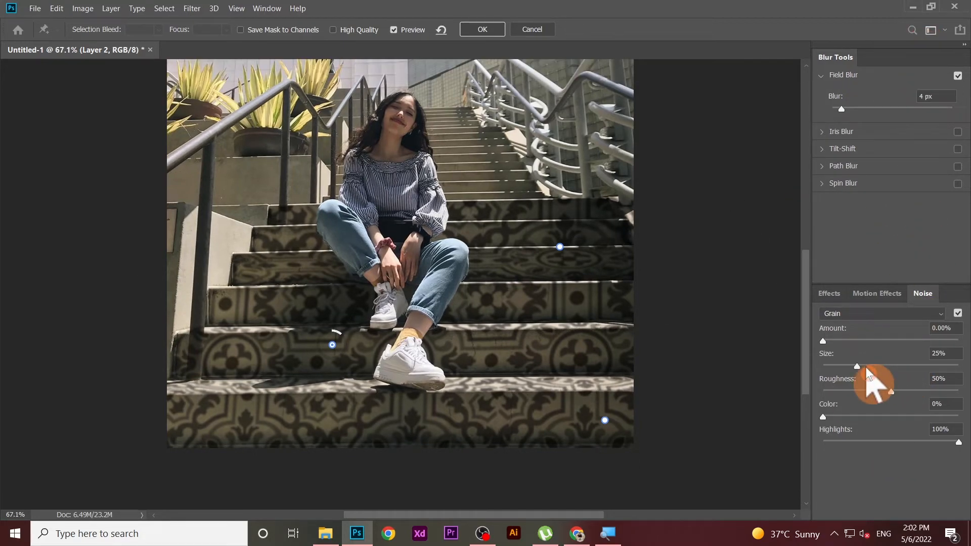
pyautogui.press('Return')
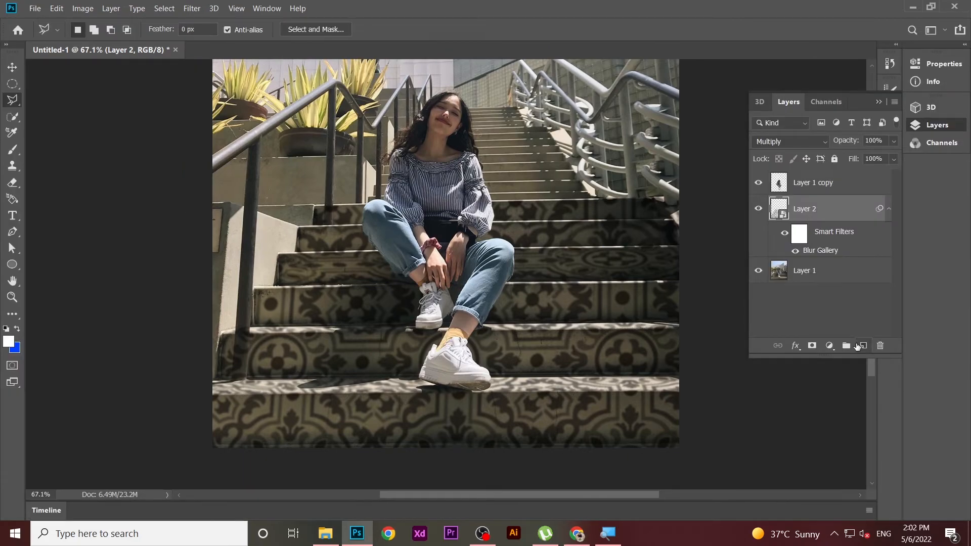
pyautogui.scroll(1, 421, 335)
pyautogui.scroll(-1, 422, 335)
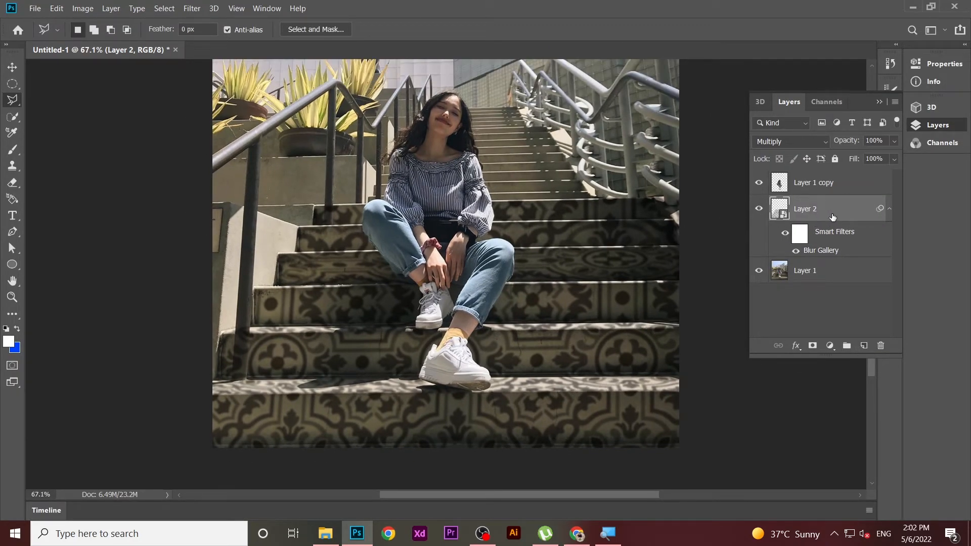
# Duplicate Layer 2 and set the copy's blend mode to Linear Light.
pyautogui.hotkey('ctrl', 'j')
pyautogui.click(792, 141)
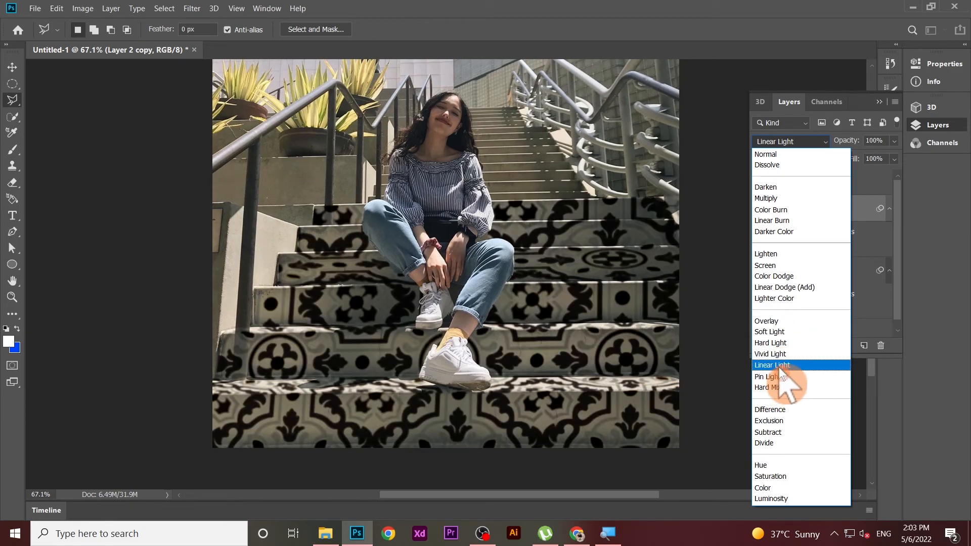
pyautogui.click(779, 366)
# Lower Layer 2 copy's opacity to 60%.
pyautogui.click(895, 141)
pyautogui.moveTo(896, 154); pyautogui.dragTo(867, 156)
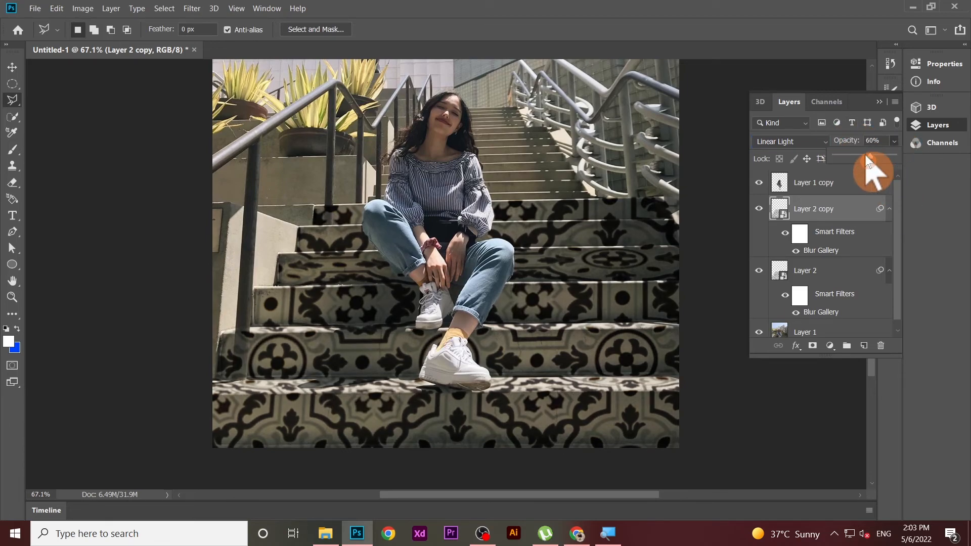
pyautogui.scroll(-1, 581, 233)
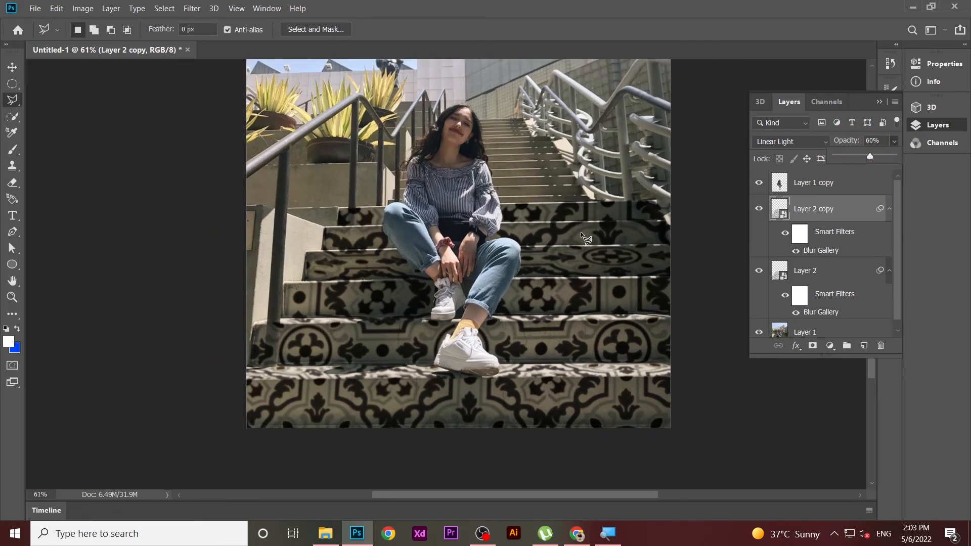